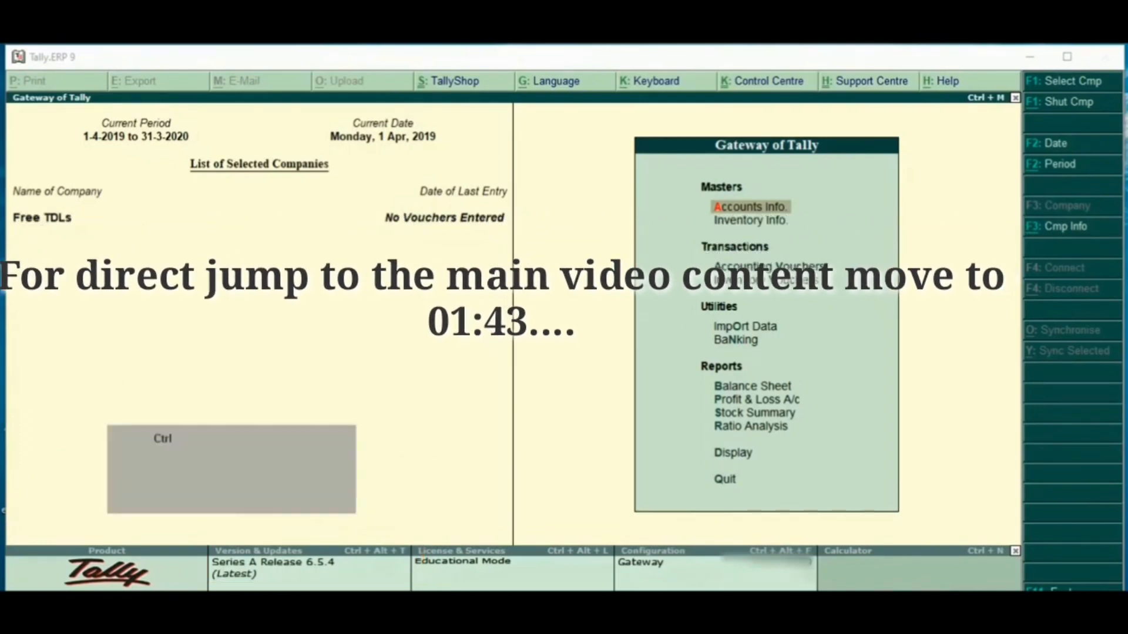
Open the local TDL configuration and set loading of TDL files on startup to Yes
{"action": "key", "text": "ctrl+alt+t"}
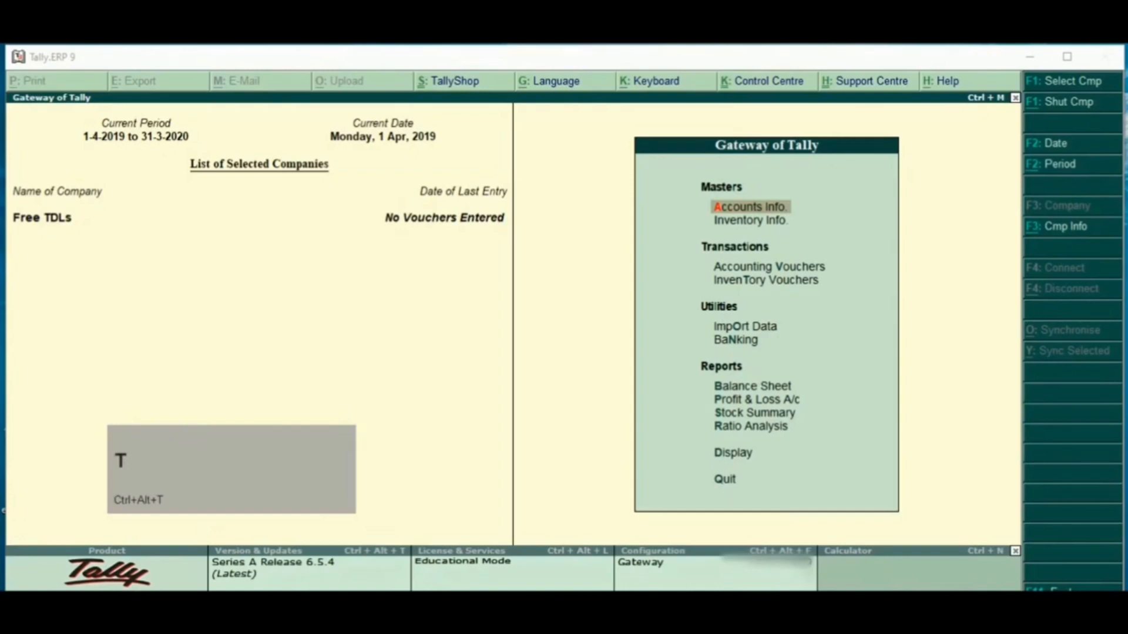
{"action": "key", "text": "ctrl+alt+t"}
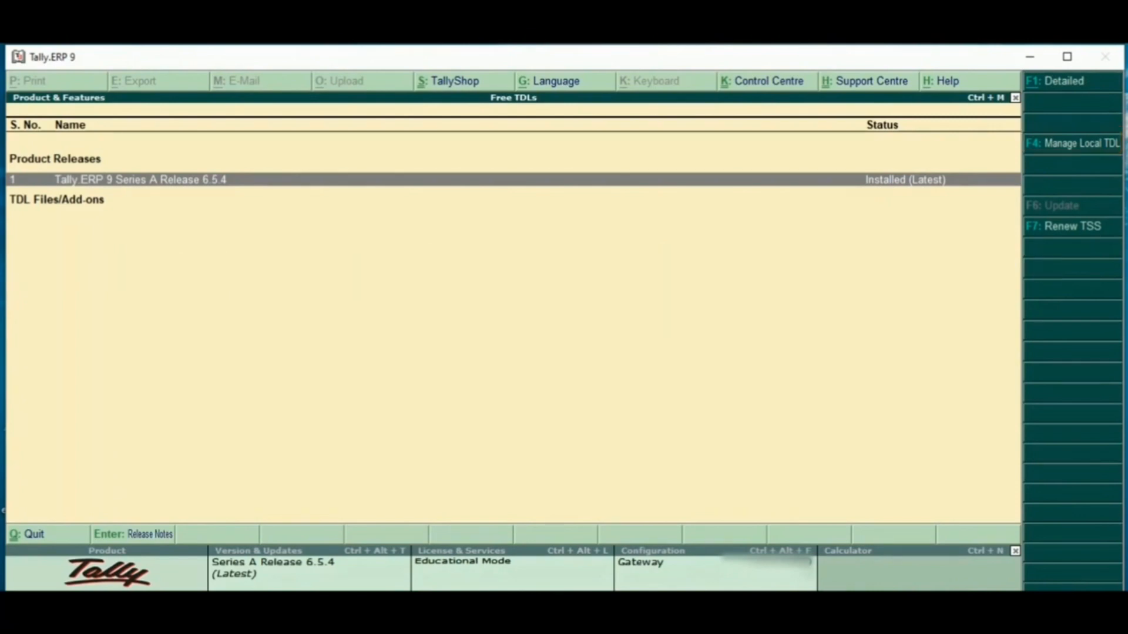
{"action": "key", "text": "F4"}
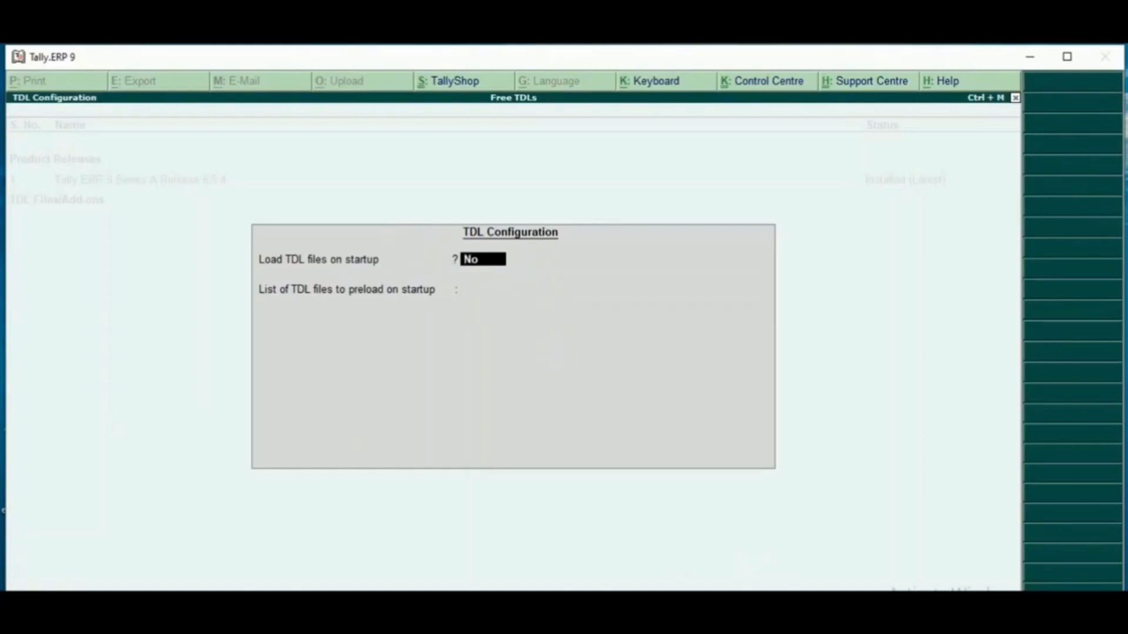
{"action": "type", "text": "y"}
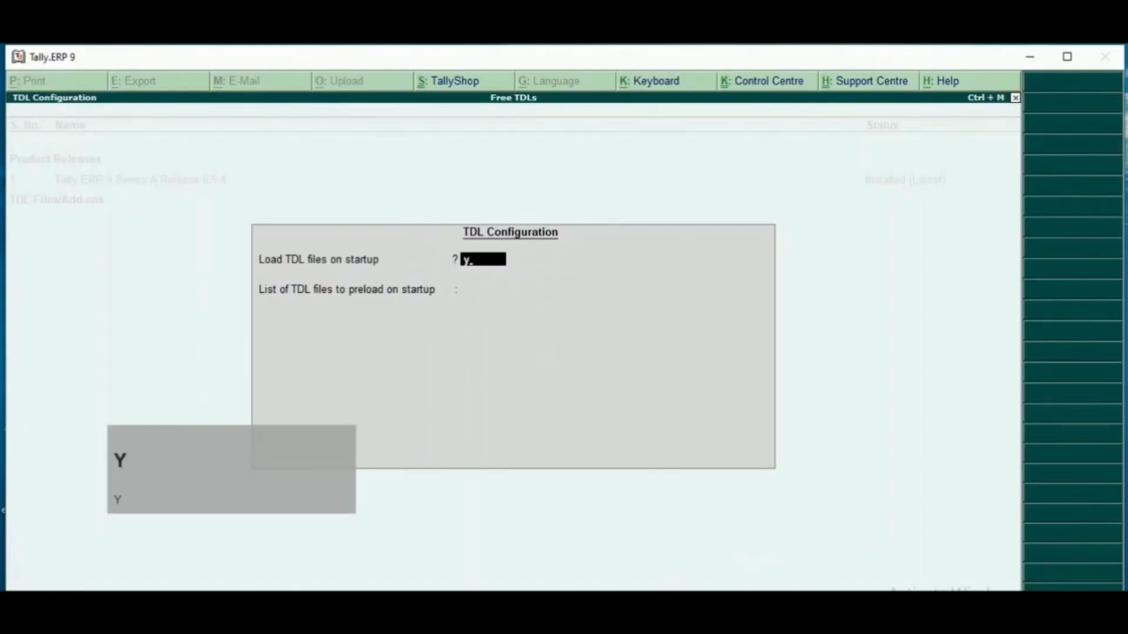
{"action": "key", "text": "Return"}
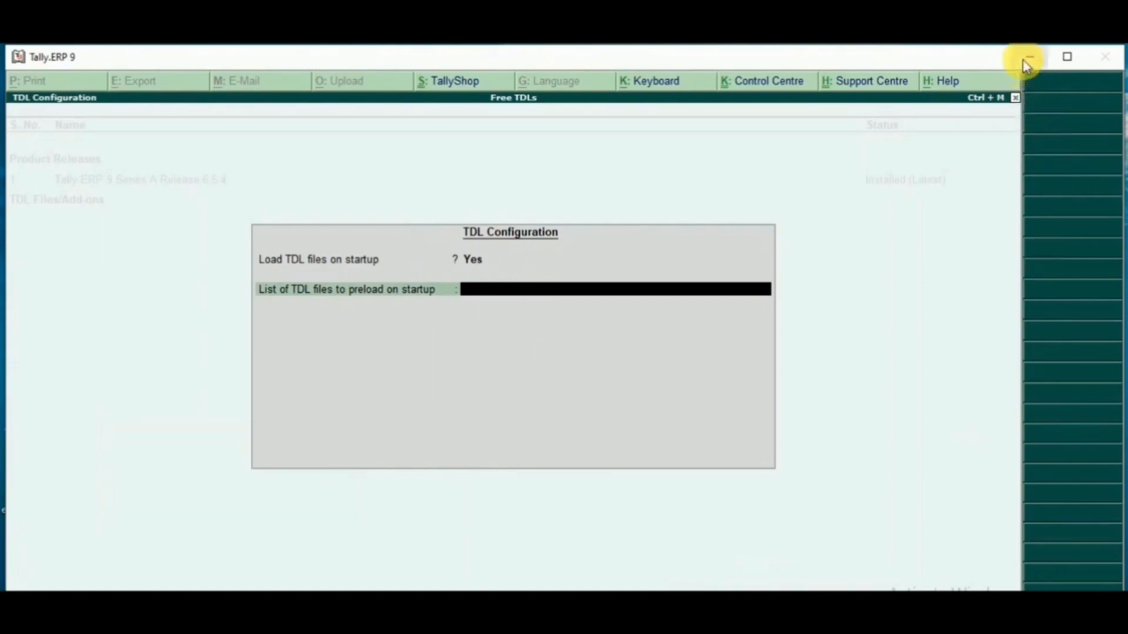
Switch to the desktop and copy the full path of shortcut.txt from its security properties
{"action": "key", "text": "super+d"}
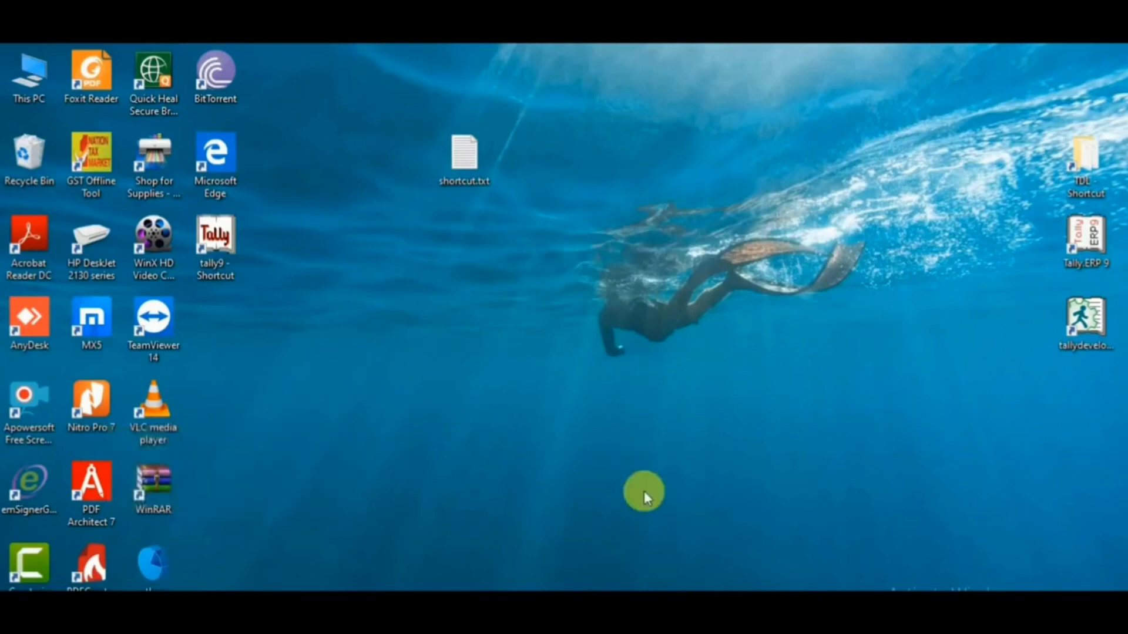
{"action": "left_click_drag", "start_coordinate": [414, 99], "coordinate": [534, 227]}
{"action": "right_click", "coordinate": [456, 76]}
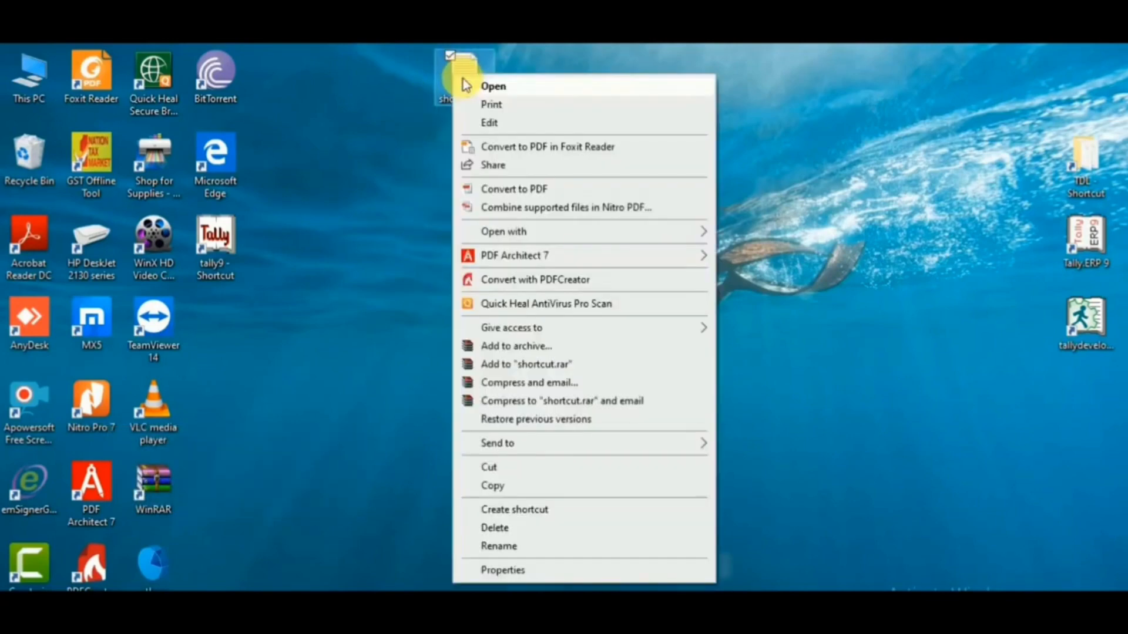
{"action": "left_click", "coordinate": [538, 573]}
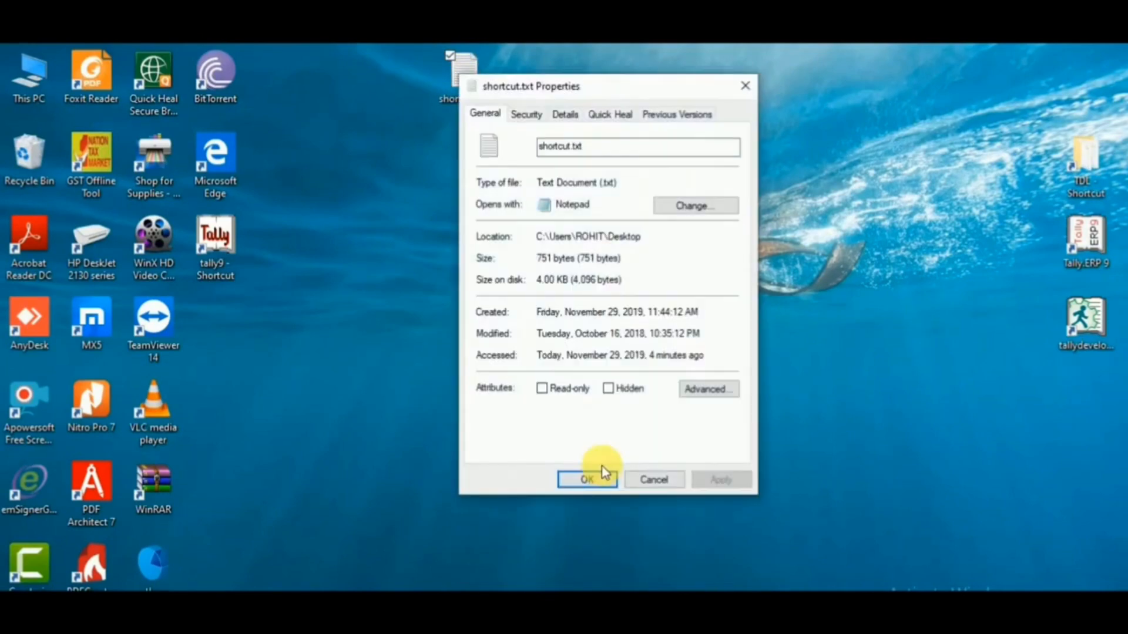
{"action": "left_click", "coordinate": [525, 114]}
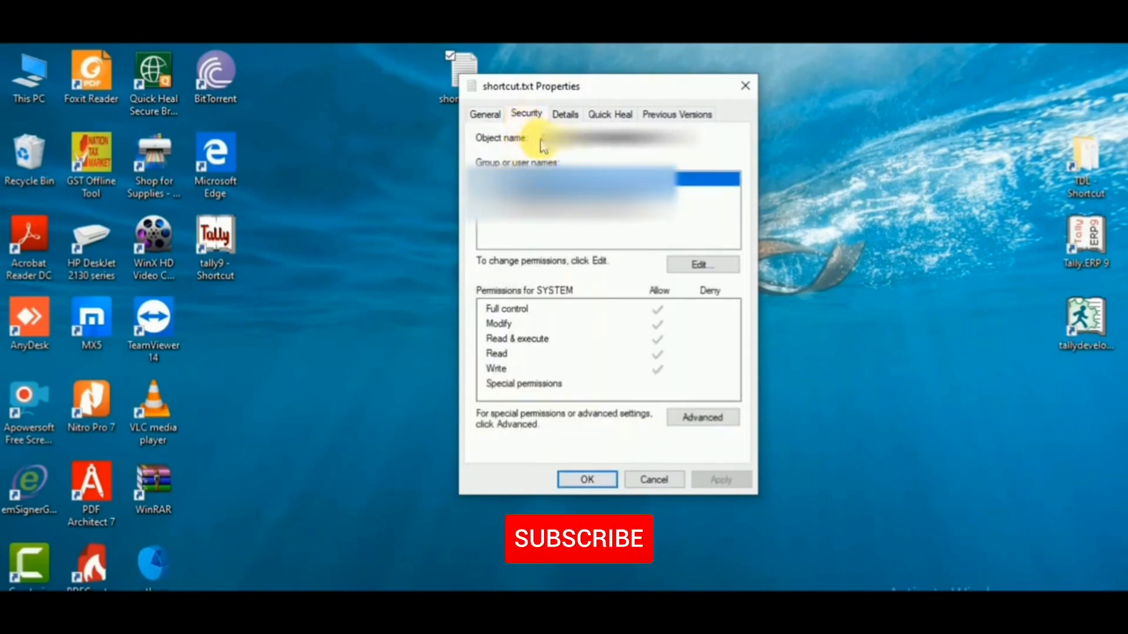
{"action": "left_click_drag", "start_coordinate": [544, 145], "coordinate": [703, 144]}
{"action": "key", "text": "ctrl+c"}
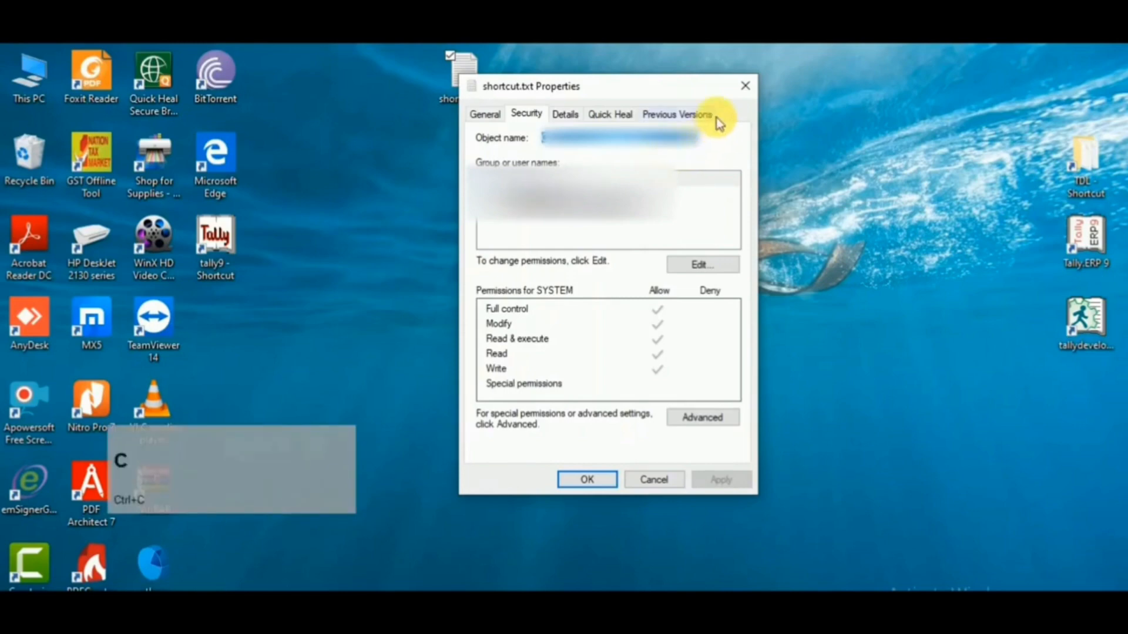
{"action": "left_click", "coordinate": [743, 94]}
Switch back to Tally.ERP 9, paste the copied path as a TDL file to preload, accept the configuration and return to the Gateway
{"action": "key", "text": "alt+Tab"}
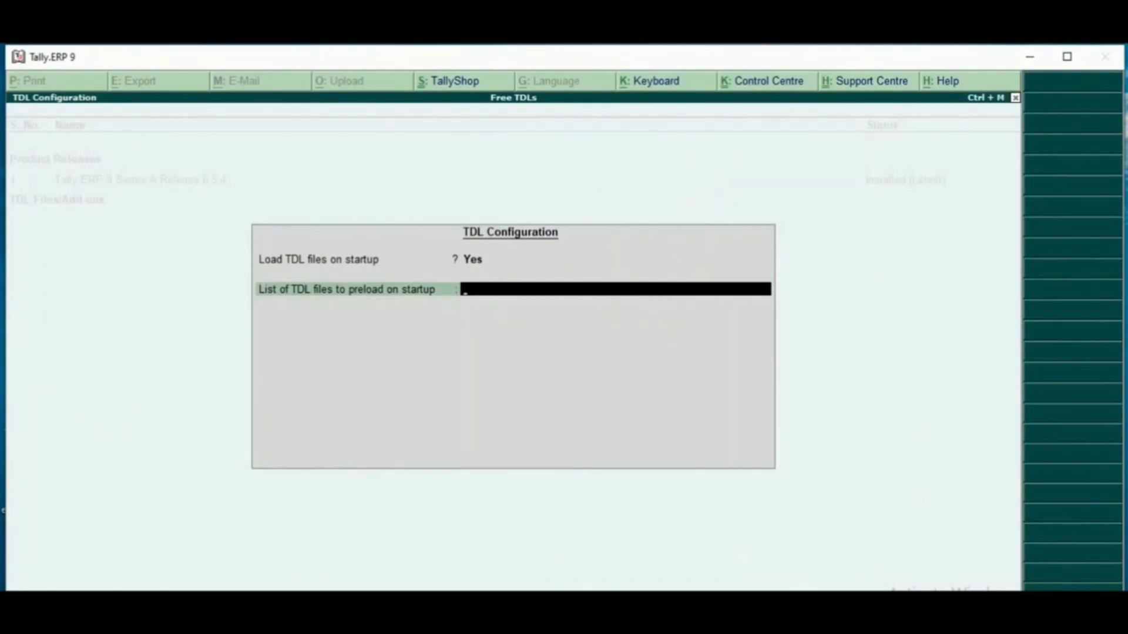
{"action": "mouse_move", "coordinate": [438, 266]}
{"action": "left_mouse_down"}
{"action": "mouse_move", "coordinate": [491, 305]}
{"action": "mouse_move", "coordinate": [777, 327]}
{"action": "left_mouse_up"}
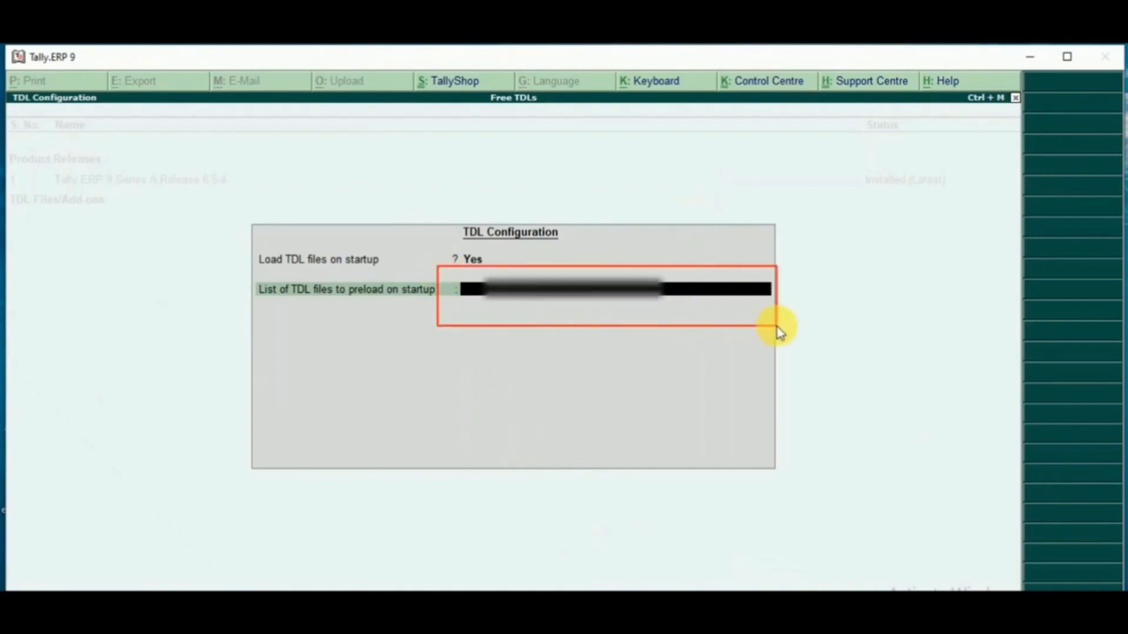
{"action": "key", "text": "ctrl"}
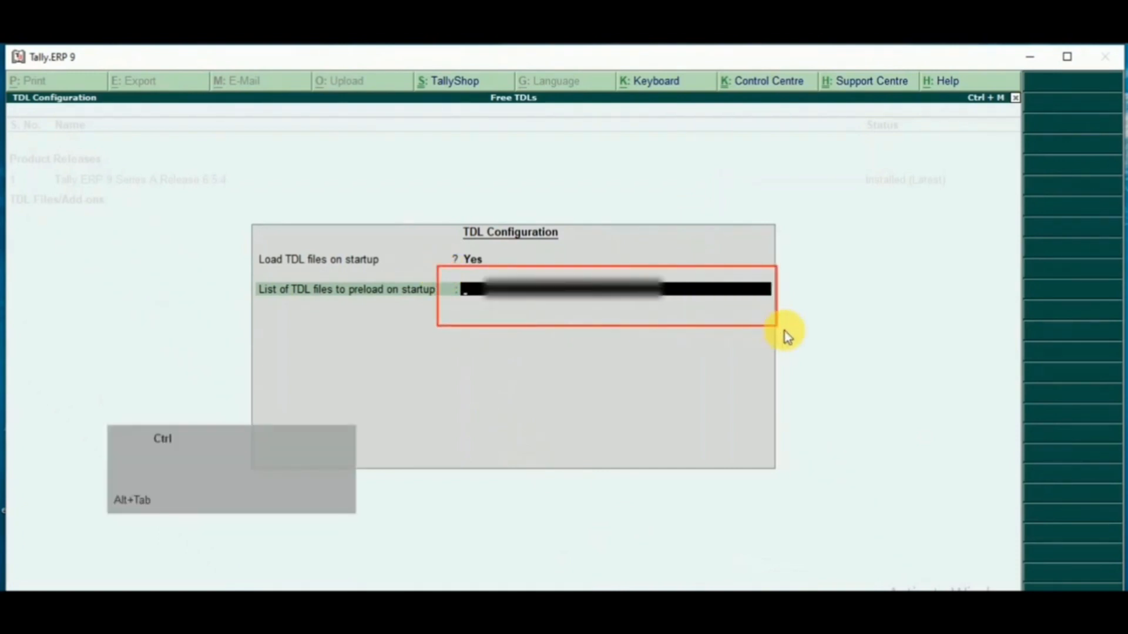
{"action": "key", "text": "ctrl+alt+v"}
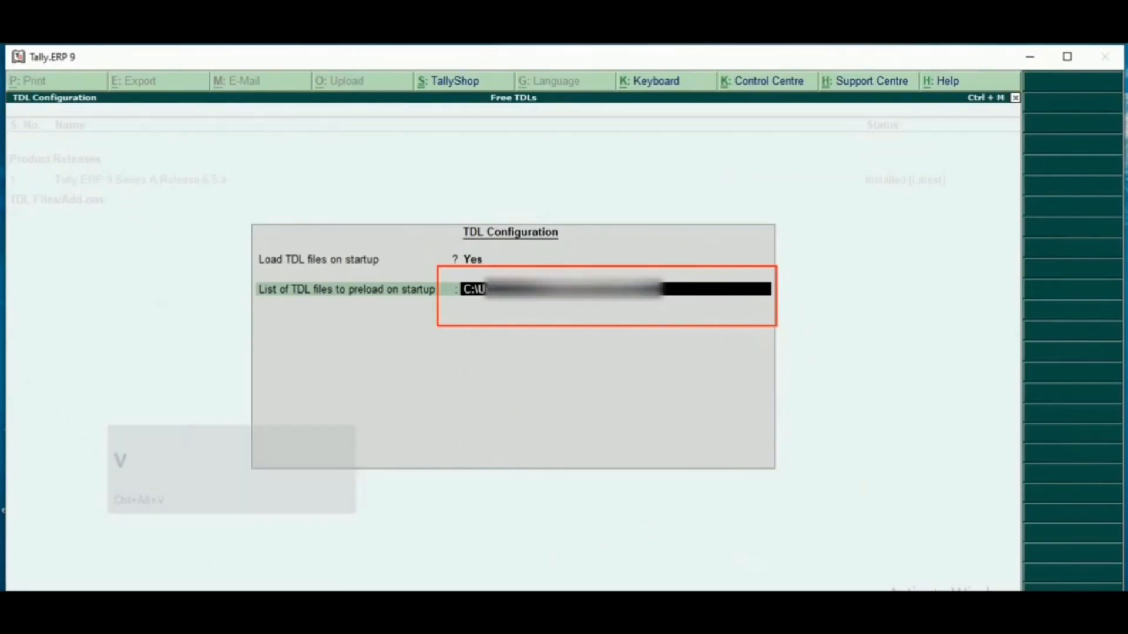
{"action": "key", "text": "Return"}
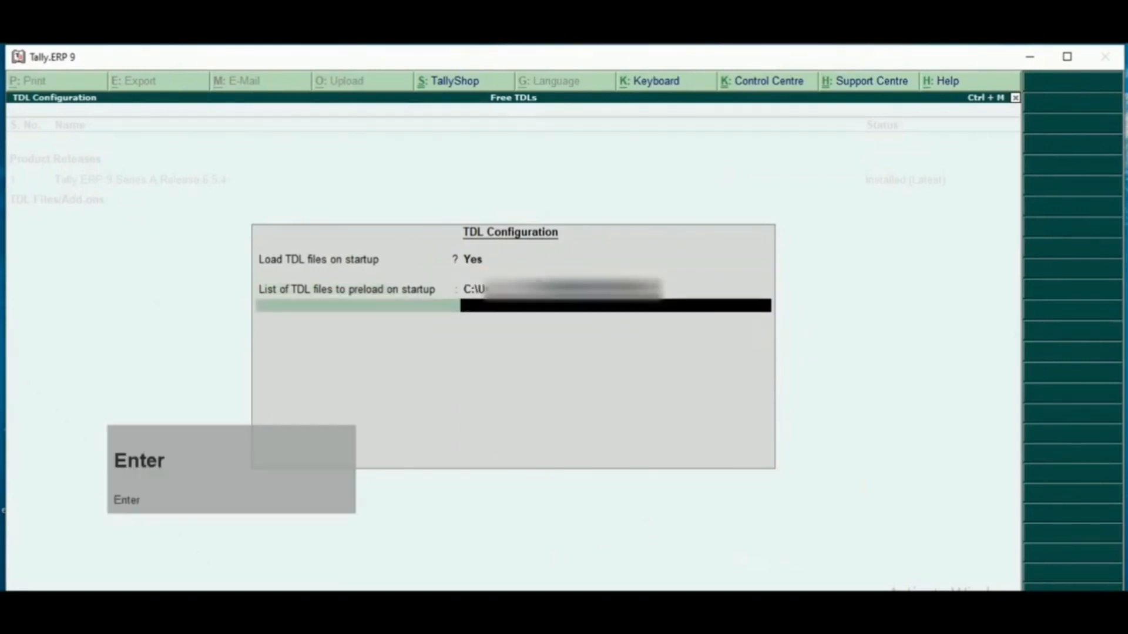
{"action": "key", "text": "Return"}
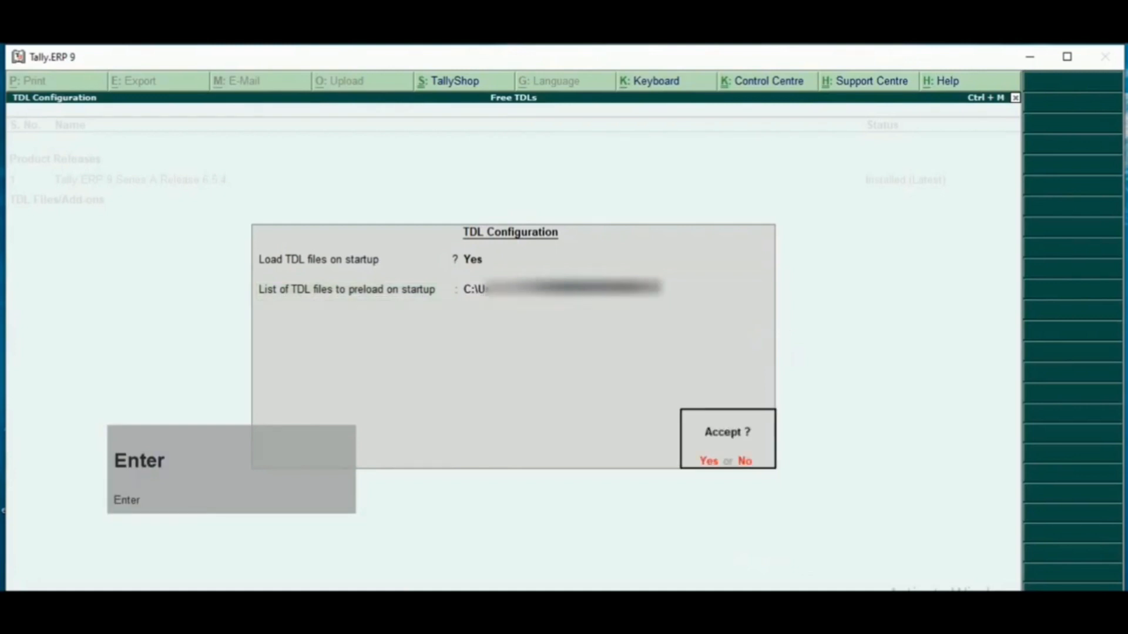
{"action": "key", "text": "Return"}
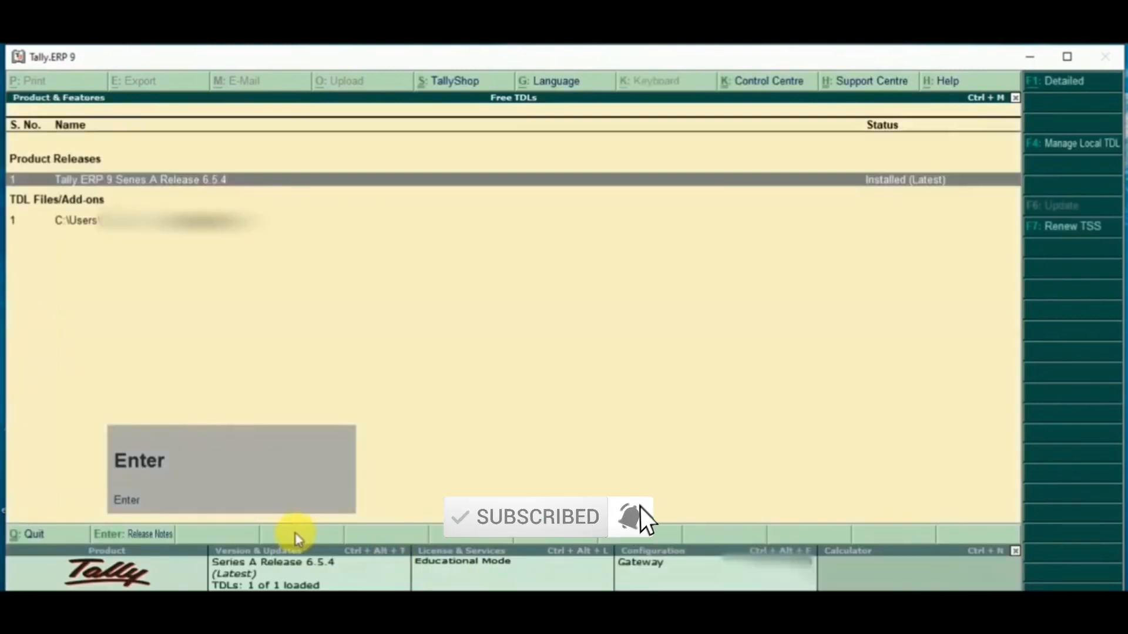
{"action": "left_click_drag", "start_coordinate": [346, 591], "coordinate": [373, 589]}
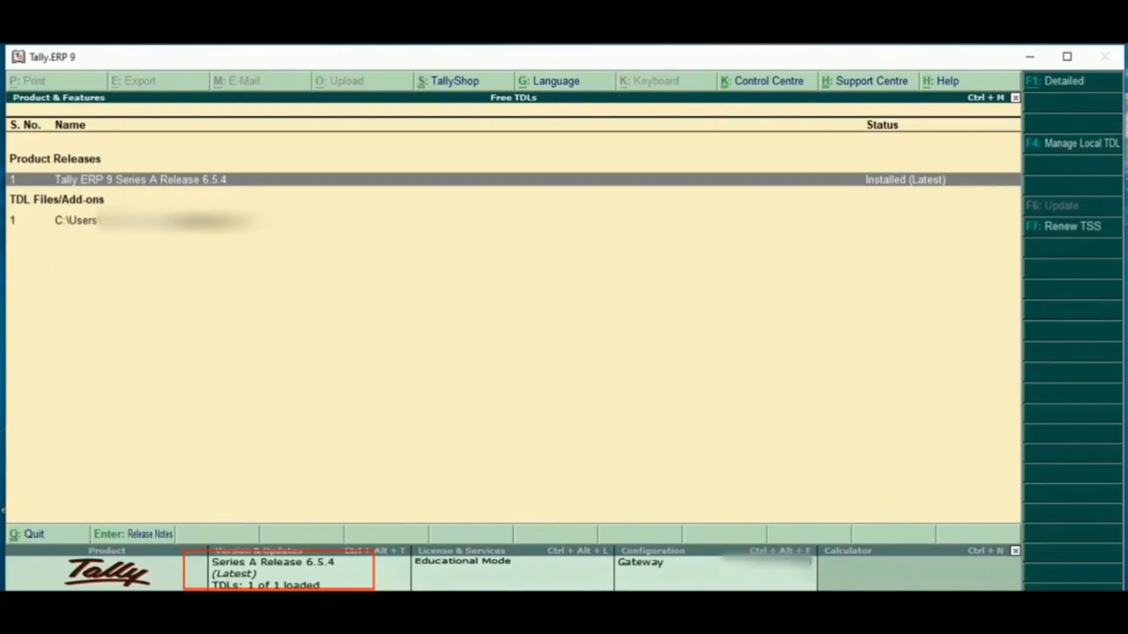
{"action": "key", "text": "Escape"}
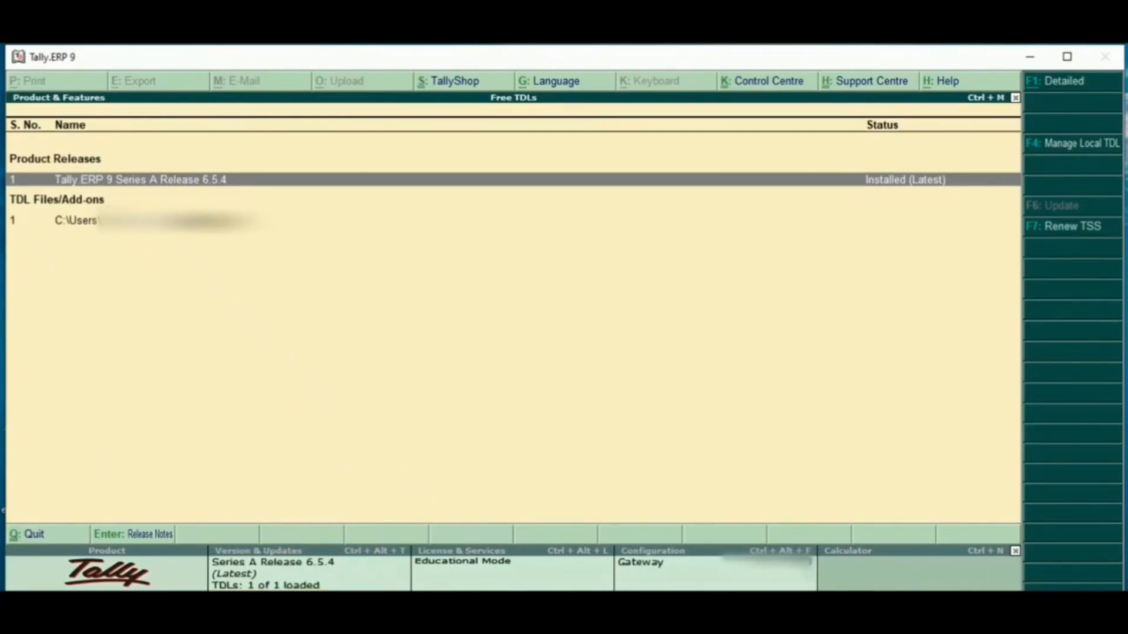
{"action": "key", "text": "Escape"}
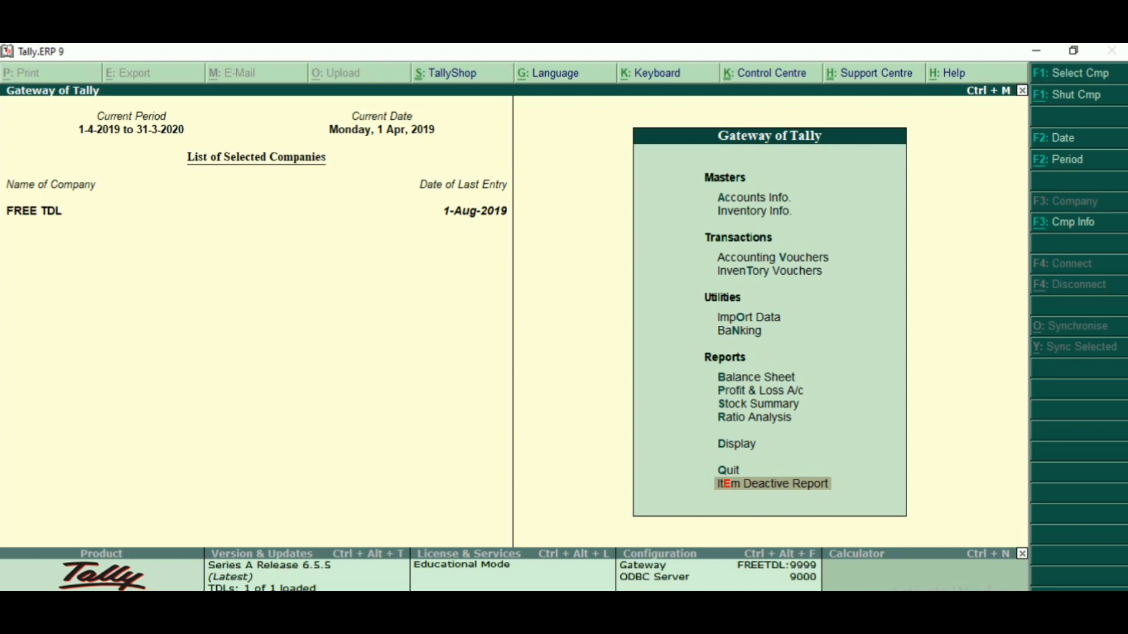
Examine the columns of the Item Deactive Report, and return to the Gateway of Tally
{"action": "left_click_drag", "start_coordinate": [738, 499], "coordinate": [857, 523]}
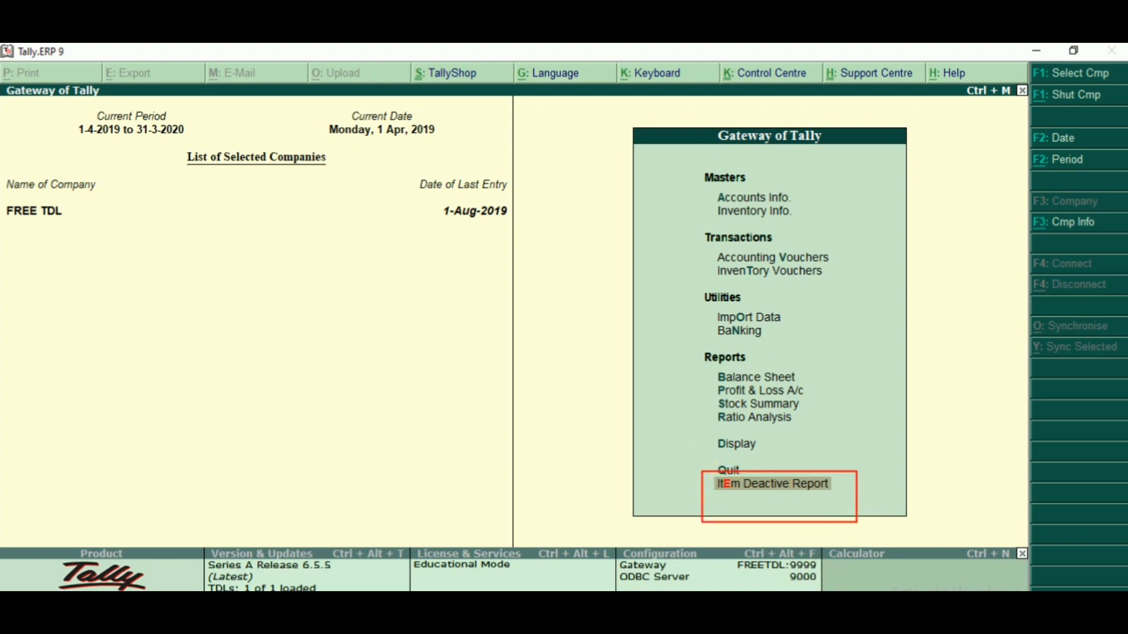
{"action": "key", "text": "Return"}
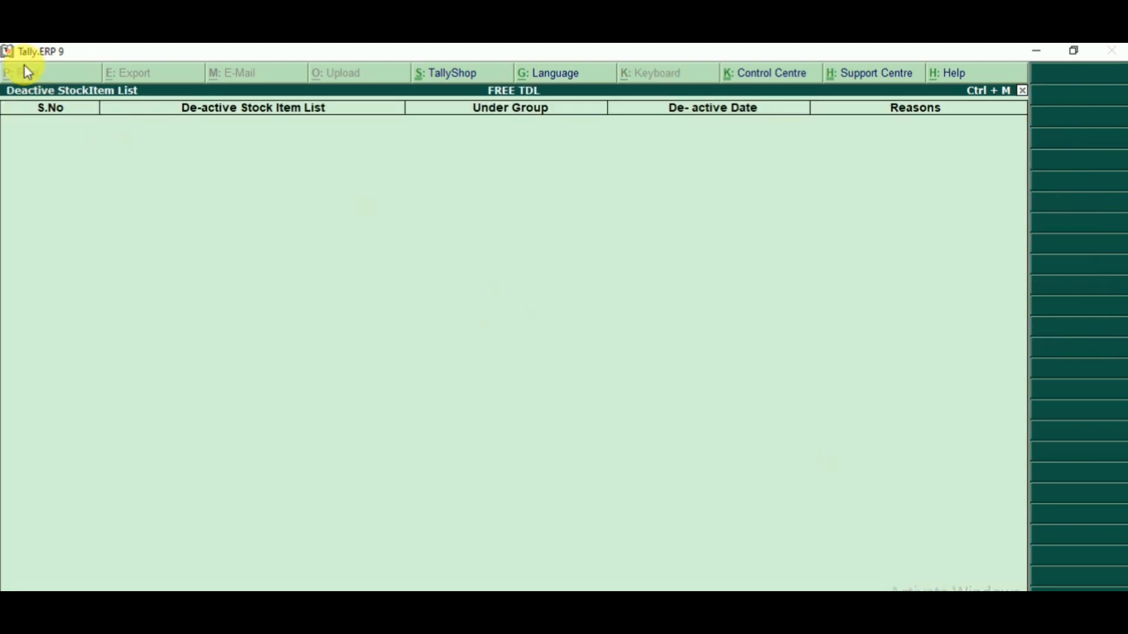
{"action": "mouse_move", "coordinate": [29, 119]}
{"action": "left_mouse_down"}
{"action": "mouse_move", "coordinate": [805, 305]}
{"action": "mouse_move", "coordinate": [1023, 416]}
{"action": "left_mouse_up"}
{"action": "key", "text": "Escape"}
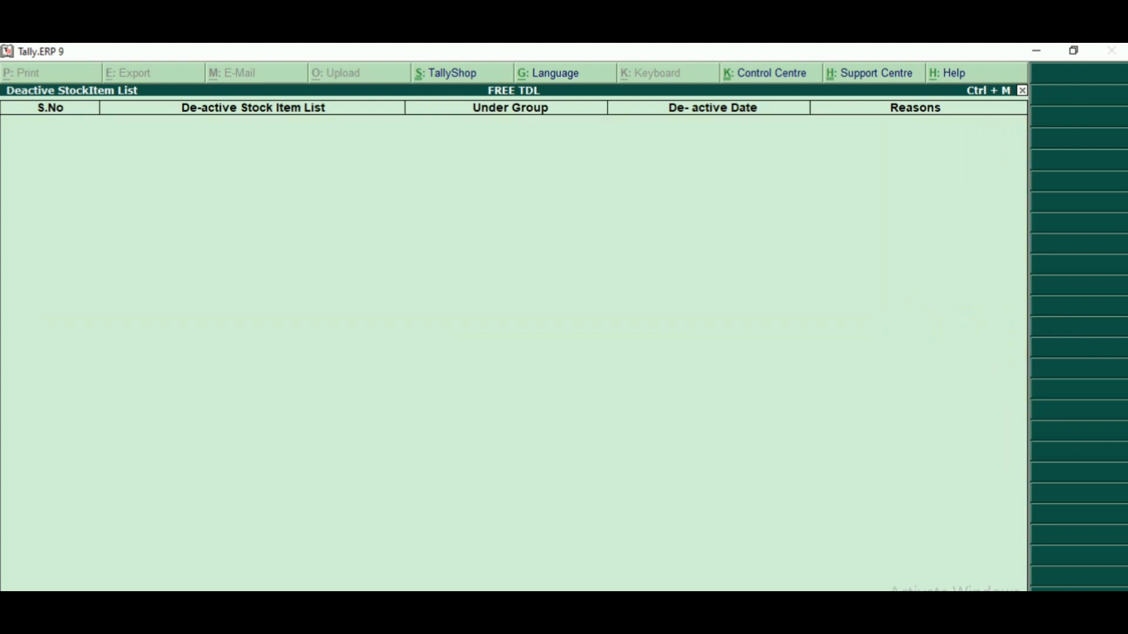
{"action": "key", "text": "Escape"}
Bring up the list of single stock items available for alteration from the inventory masters
{"action": "key", "text": "Up"}
{"action": "key", "text": "Up"}
{"action": "key", "text": "Up"}
{"action": "key", "text": "Up"}
{"action": "key", "text": "Up"}
{"action": "key", "text": "Up"}
{"action": "key", "text": "Up"}
{"action": "key", "text": "Up"}
{"action": "key", "text": "Up"}
{"action": "key", "text": "Up"}
{"action": "key", "text": "Up"}
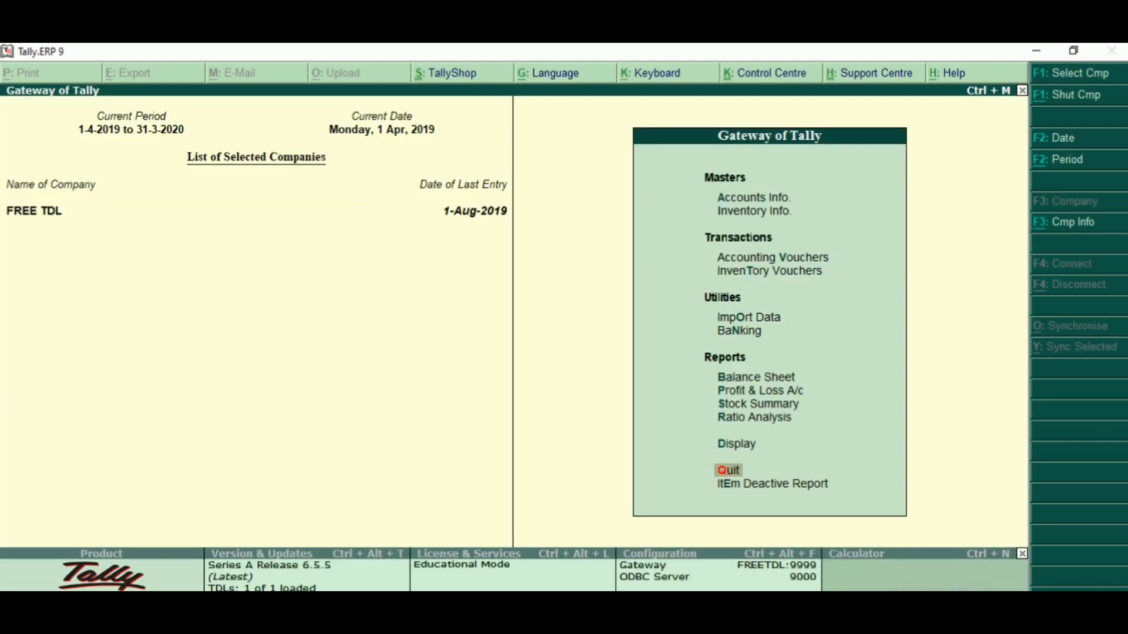
{"action": "key", "text": "Return"}
{"action": "key", "text": "Down"}
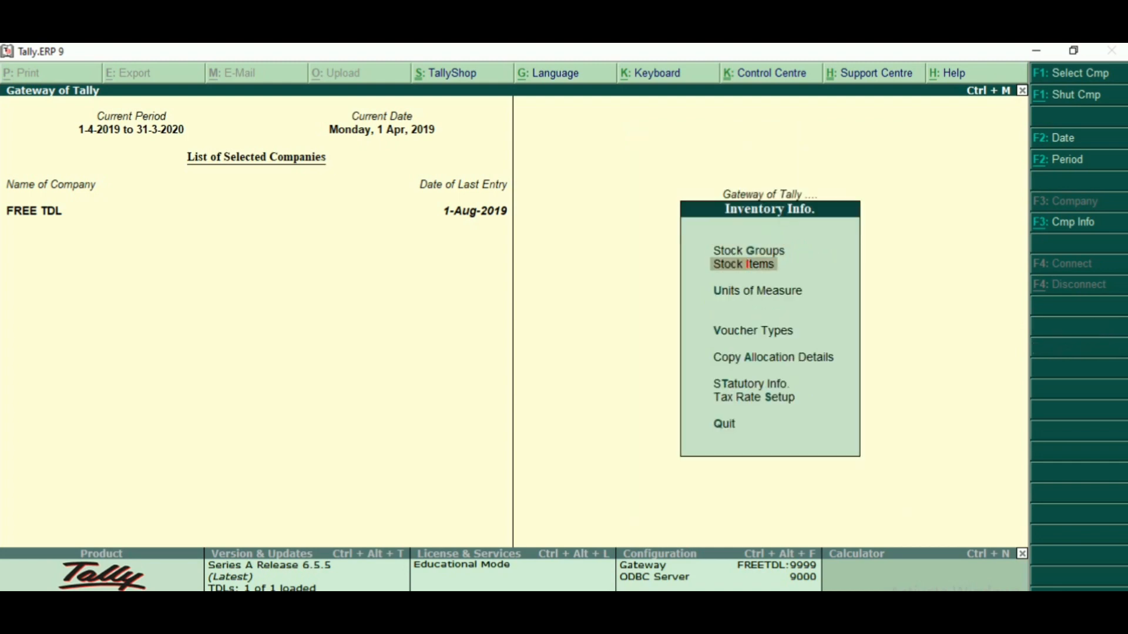
{"action": "key", "text": "Return"}
{"action": "key", "text": "Down"}
{"action": "key", "text": "Return"}
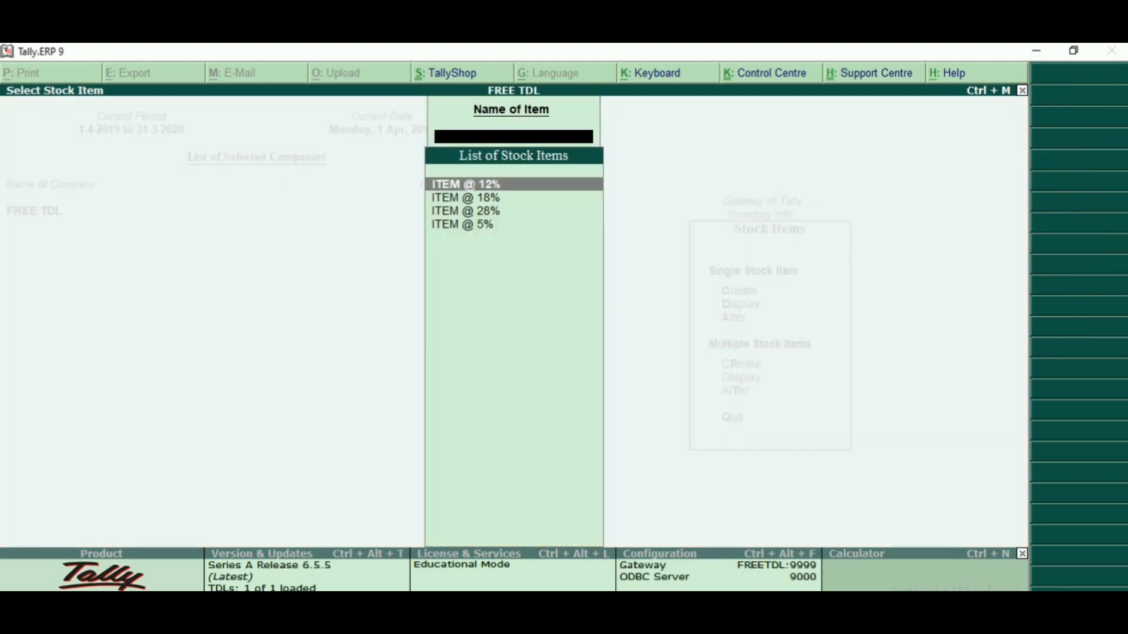
Open the stock item ITEM @ 18% for alteration
{"action": "key", "text": "Down"}
{"action": "key", "text": "Down"}
{"action": "key", "text": "Down"}
{"action": "key", "text": "Up"}
{"action": "key", "text": "Up"}
{"action": "key", "text": "Up"}
{"action": "key", "text": "Down"}
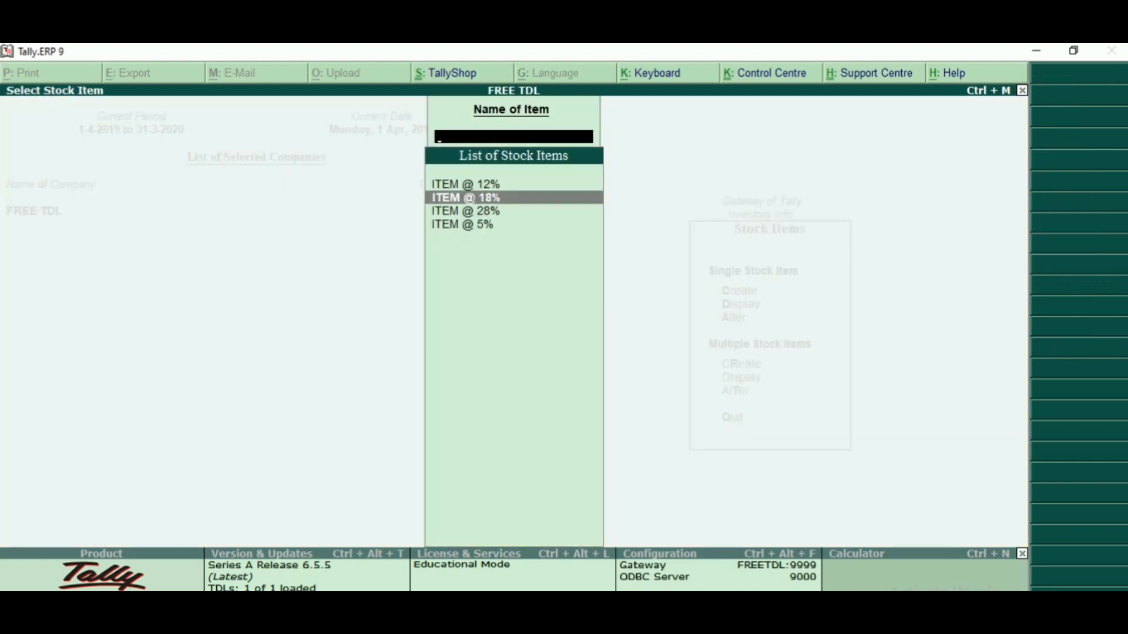
{"action": "key", "text": "Return"}
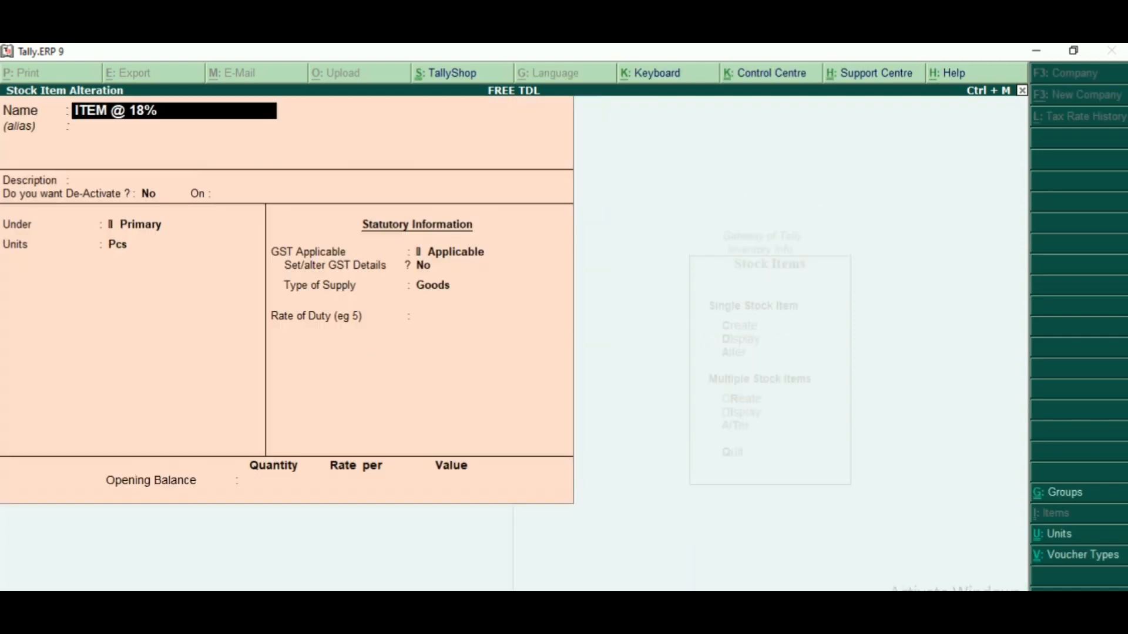
Set the De-Activate option of ITEM @ 18% to Yes, leaving its name, alias and description as they are
{"action": "key", "text": "Return"}
{"action": "key", "text": "Return"}
{"action": "key", "text": "Return"}
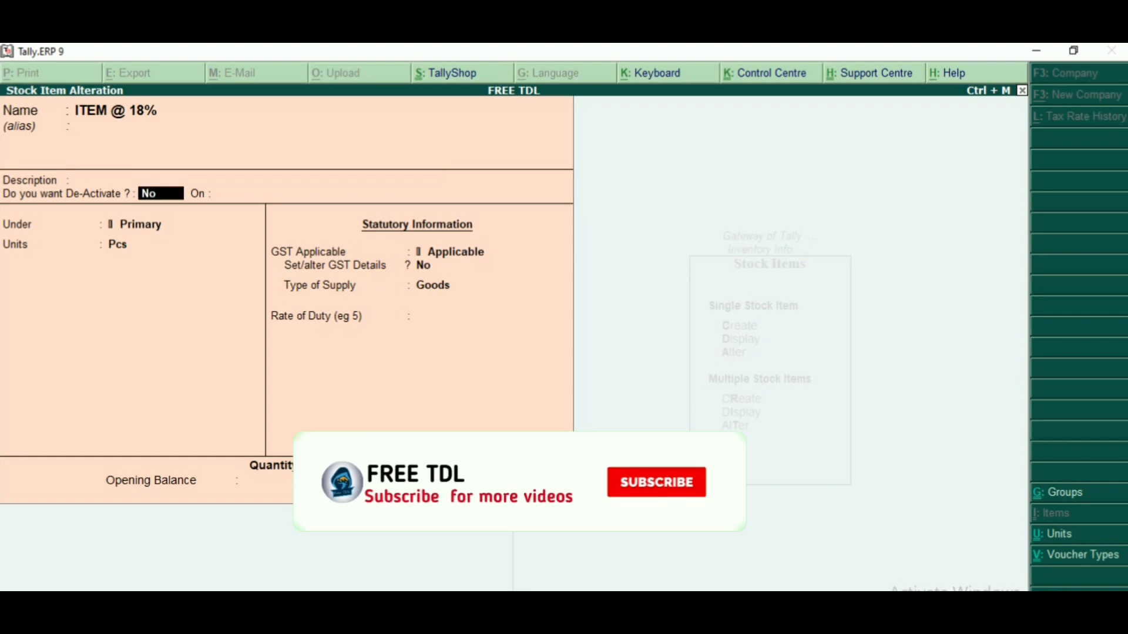
{"action": "key", "text": "y"}
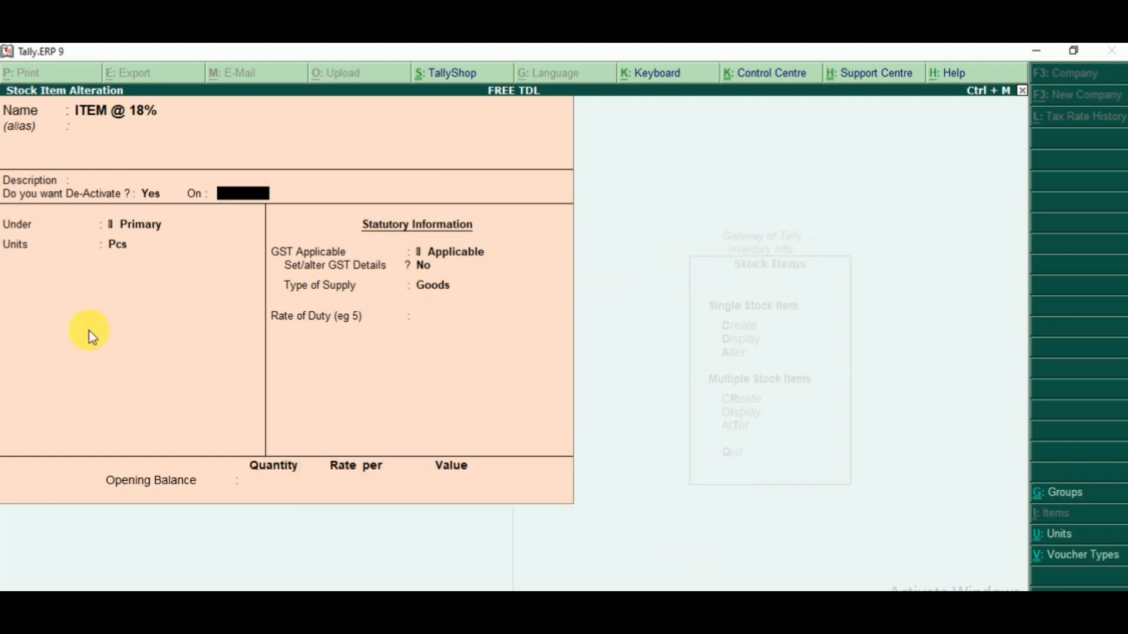
{"action": "left_click", "coordinate": [98, 370]}
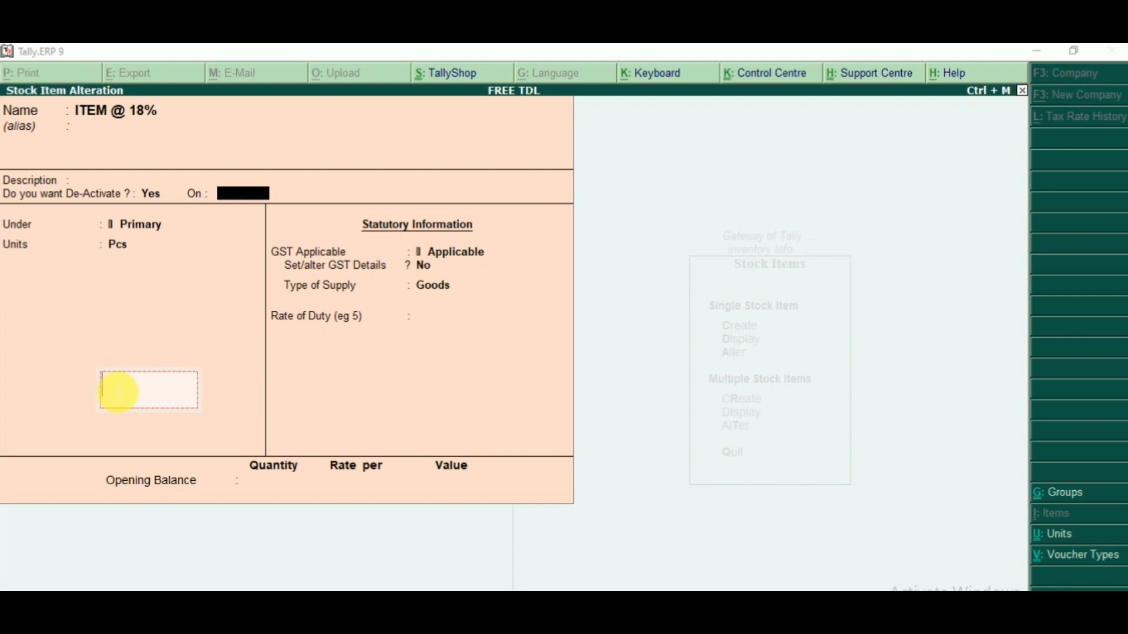
{"action": "type", "text": "Dea"}
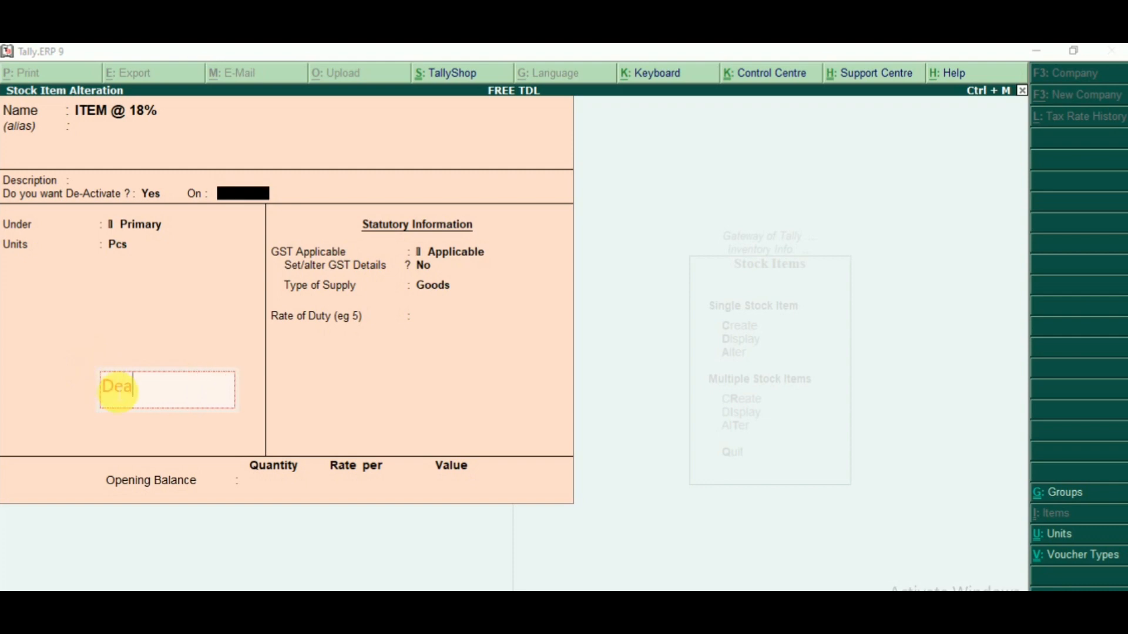
{"action": "type", "text": "ctivate"}
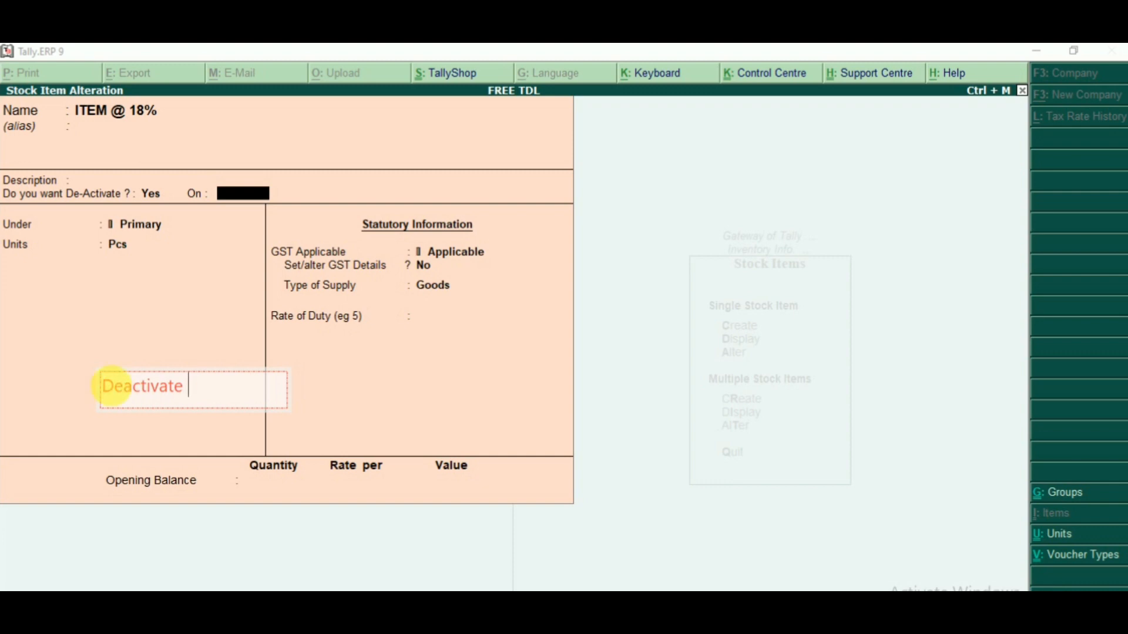
{"action": "type", "text": " the sto"}
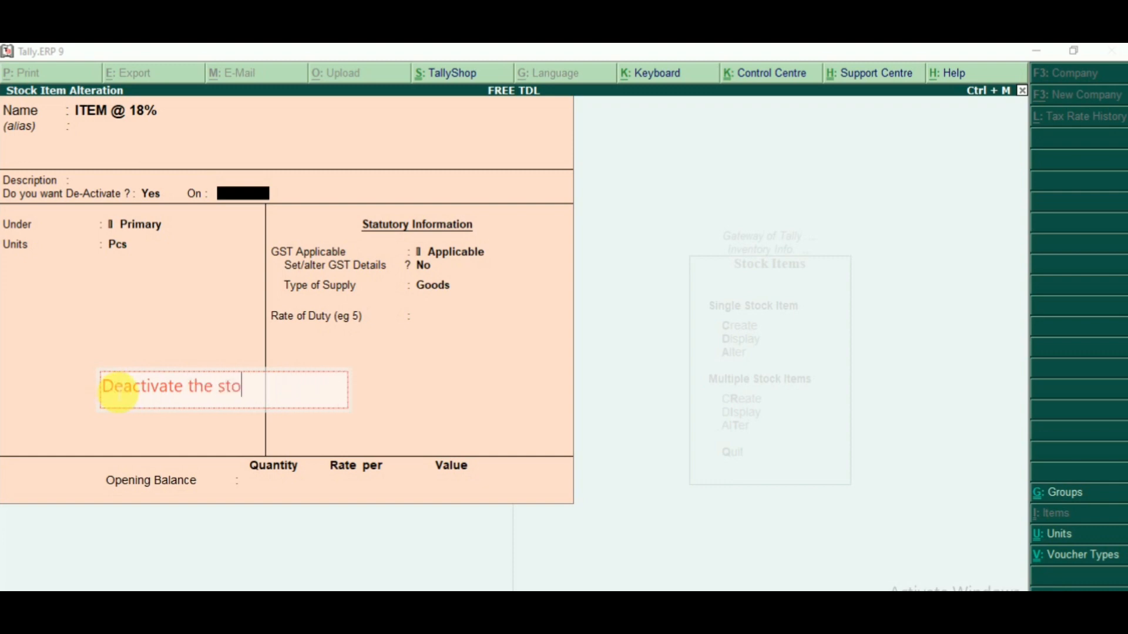
{"action": "type", "text": "ck ite"}
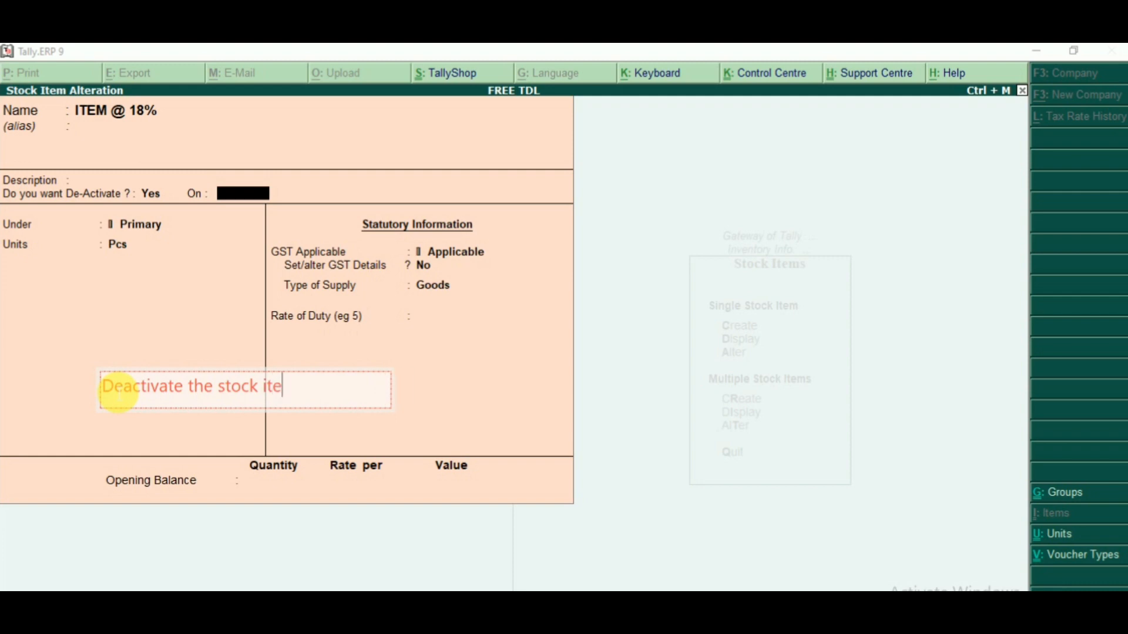
{"action": "type", "text": "m whic"}
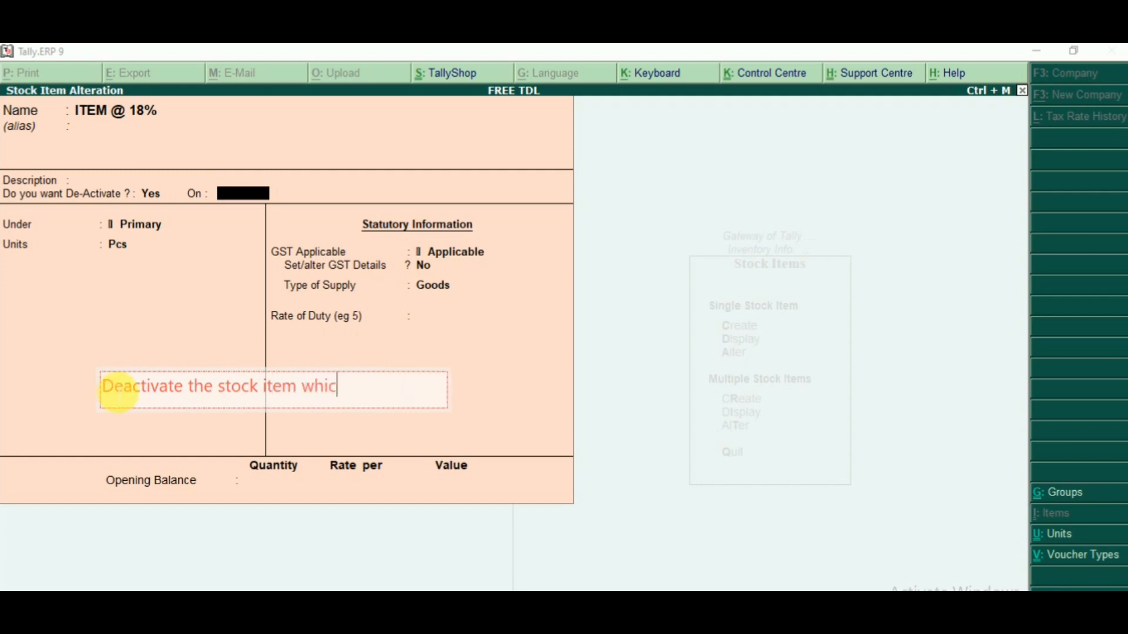
{"action": "type", "text": "h "}
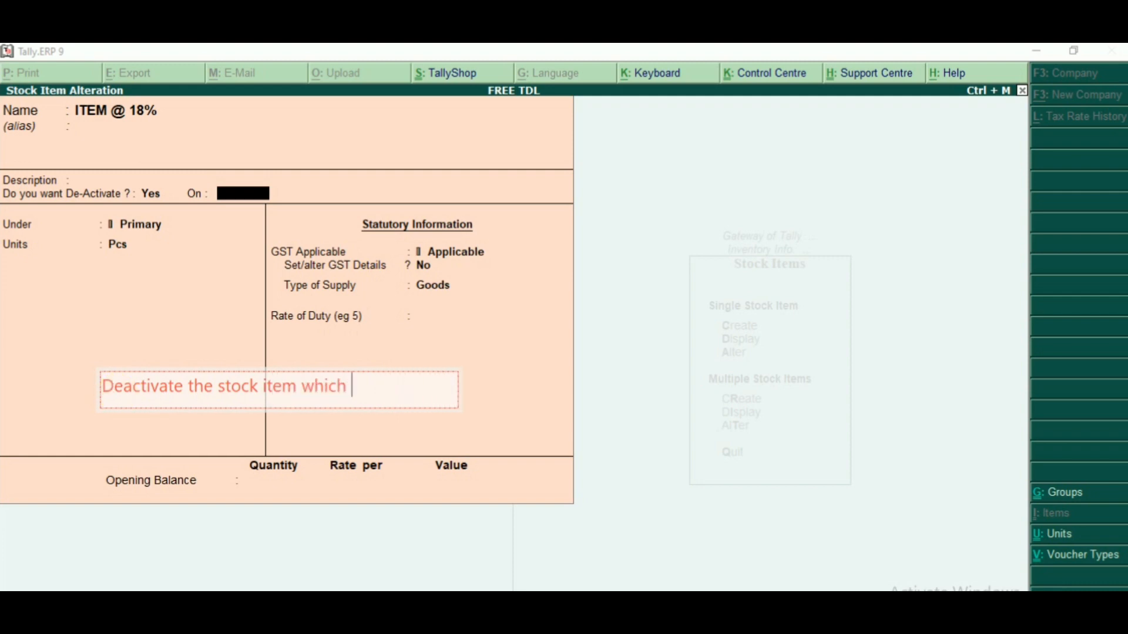
{"action": "type", "text": "you "}
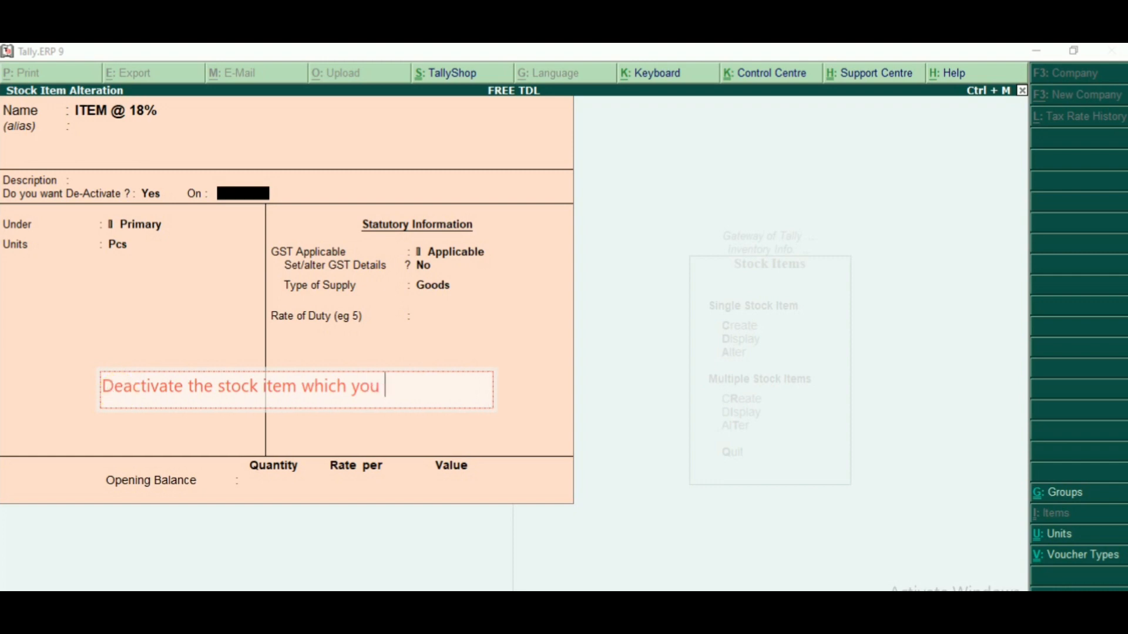
{"action": "type", "text": "want to "}
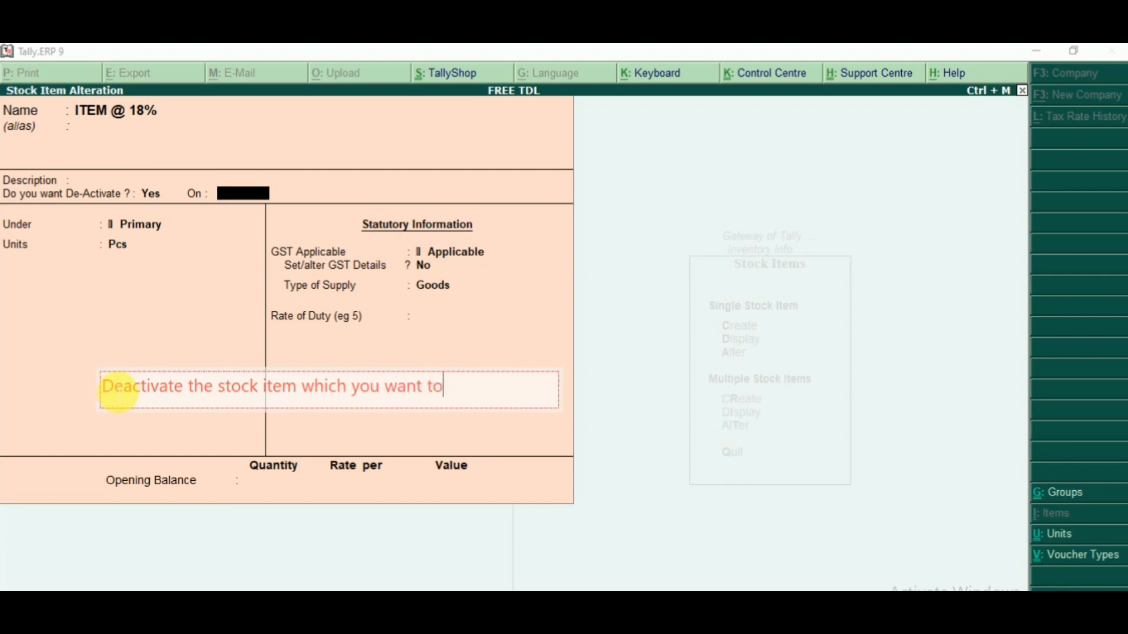
{"action": "type", "text": "do. "}
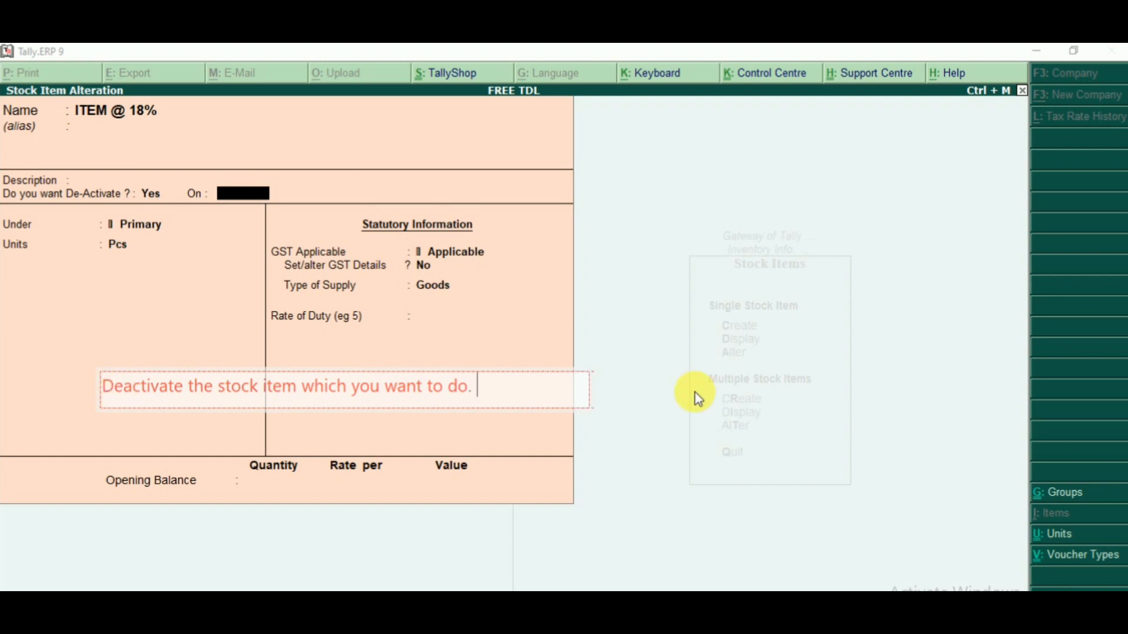
{"action": "type", "text": "Yo"}
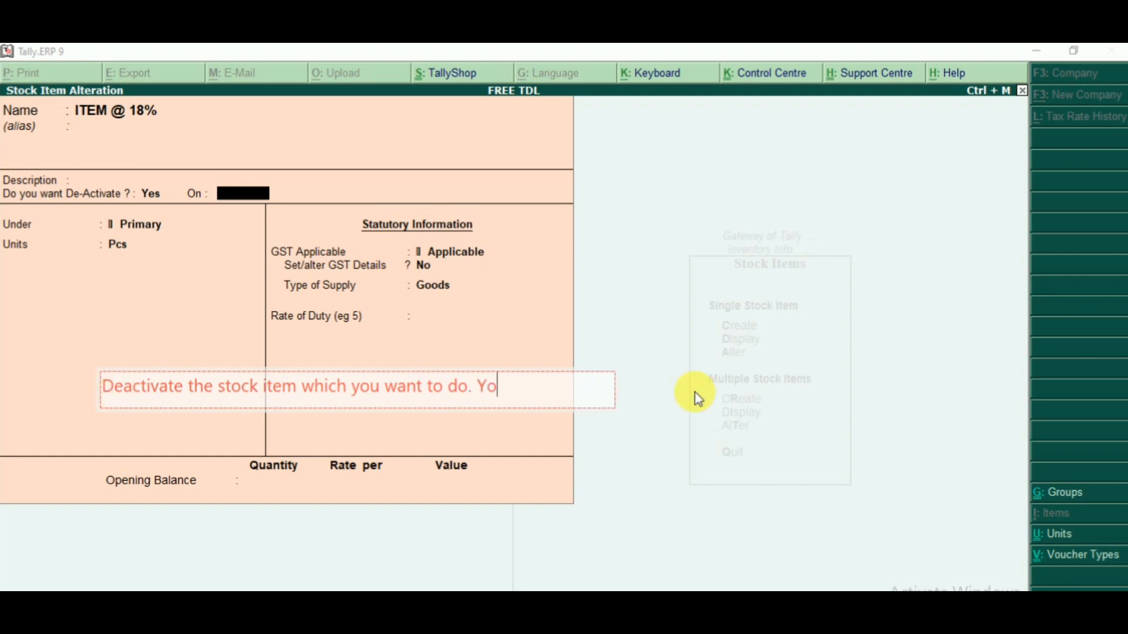
{"action": "type", "text": "u can al"}
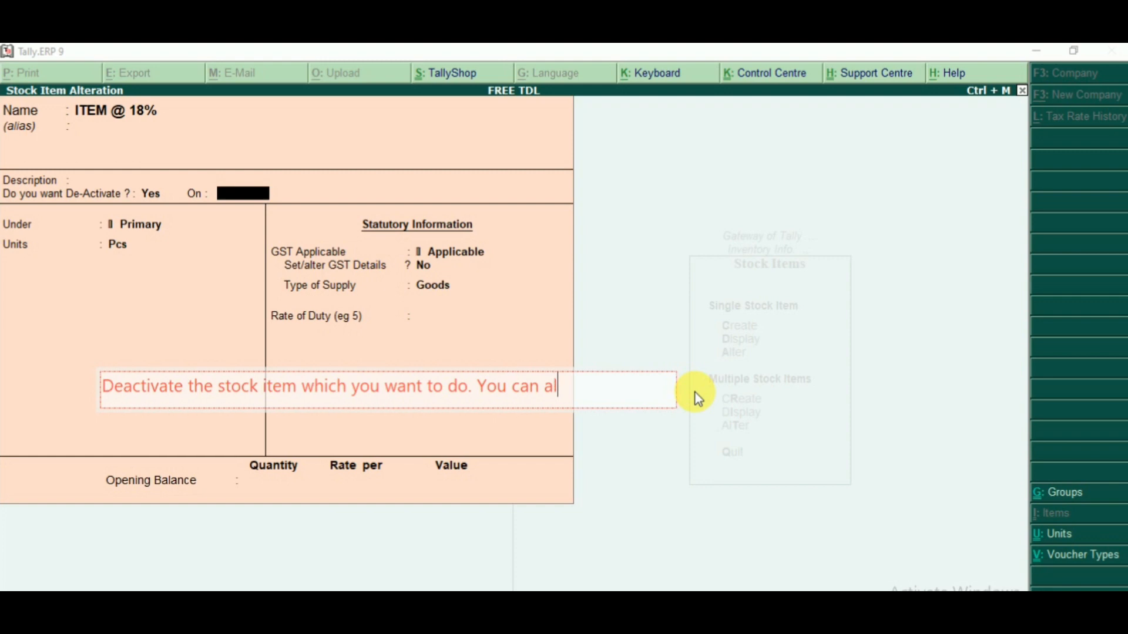
{"action": "type", "text": "so put date on w"}
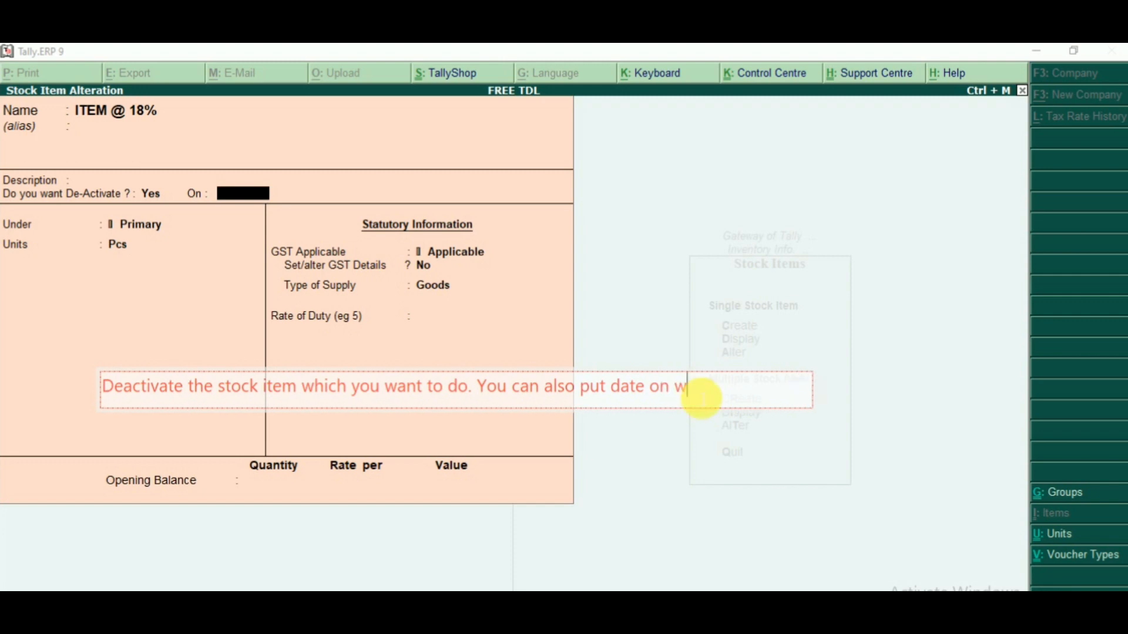
{"action": "type", "text": "hich "}
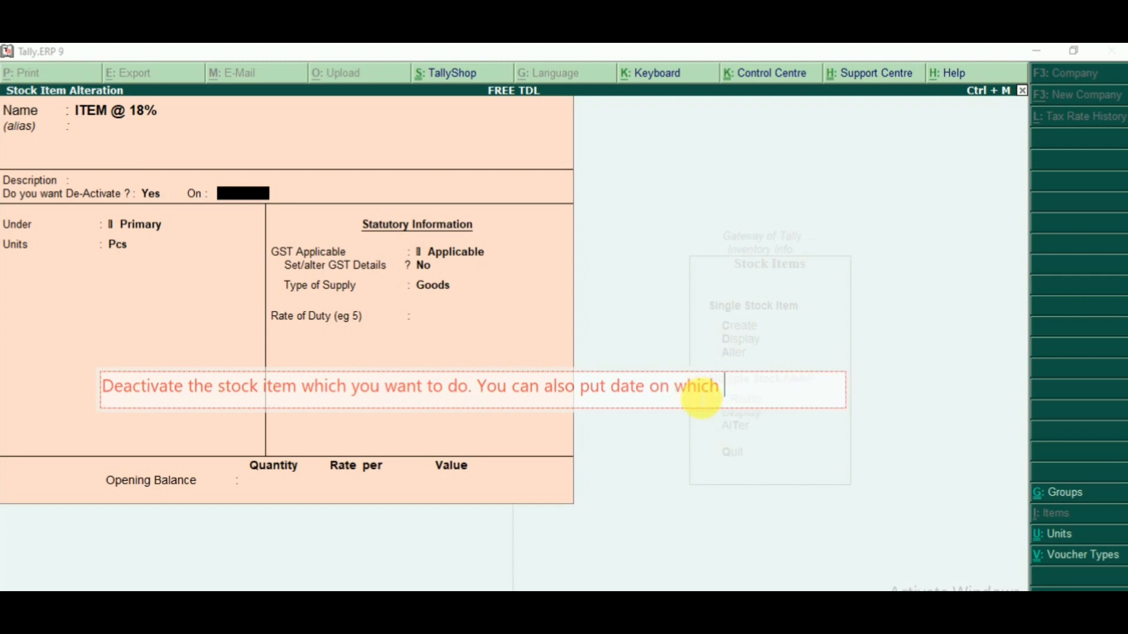
{"action": "type", "text": "you want"}
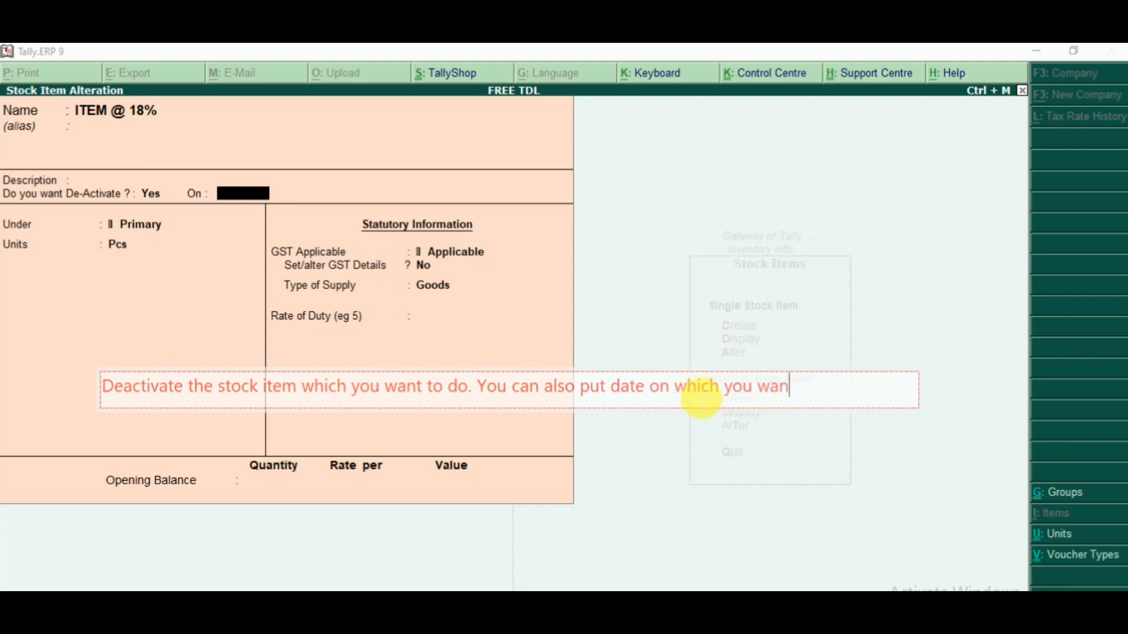
{"action": "type", "text": " to de"}
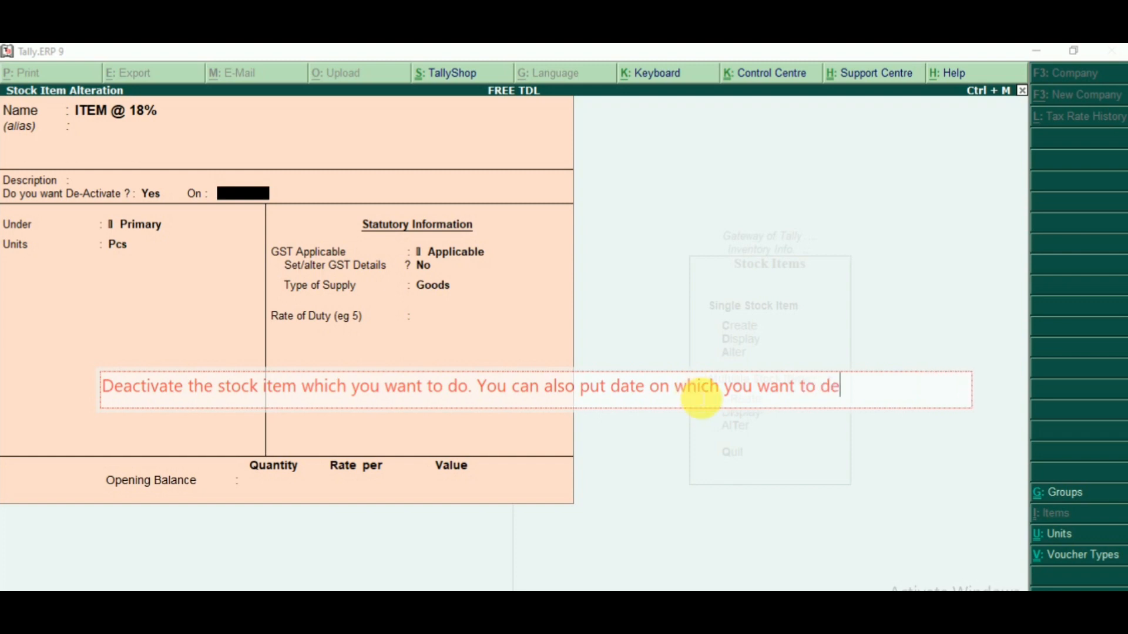
{"action": "type", "text": "activate"}
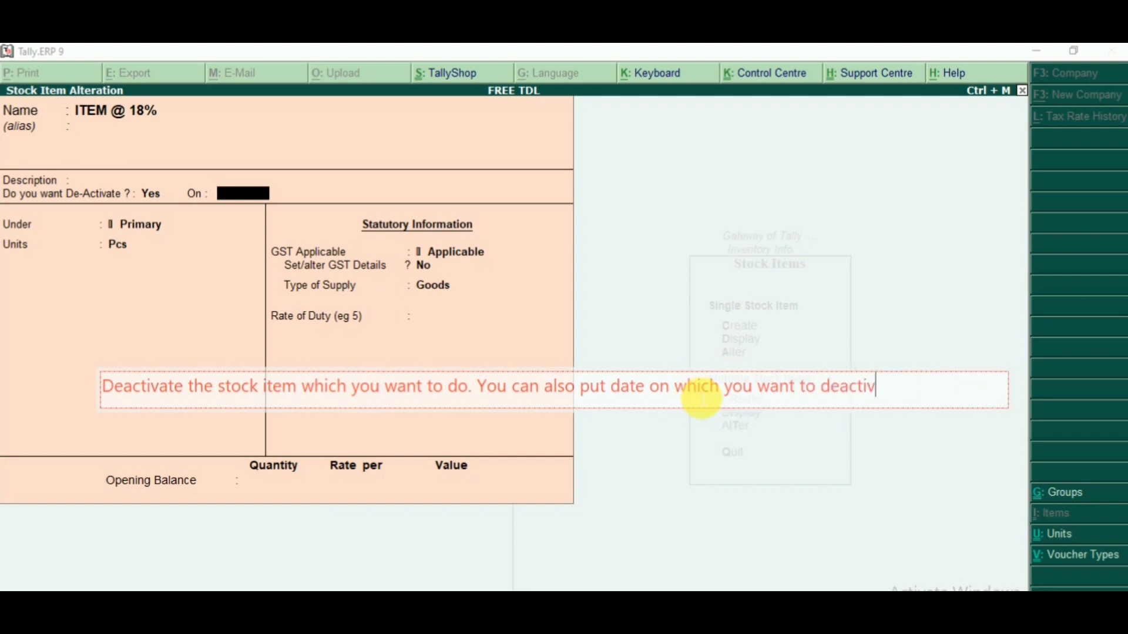
{"action": "type", "text": ".."}
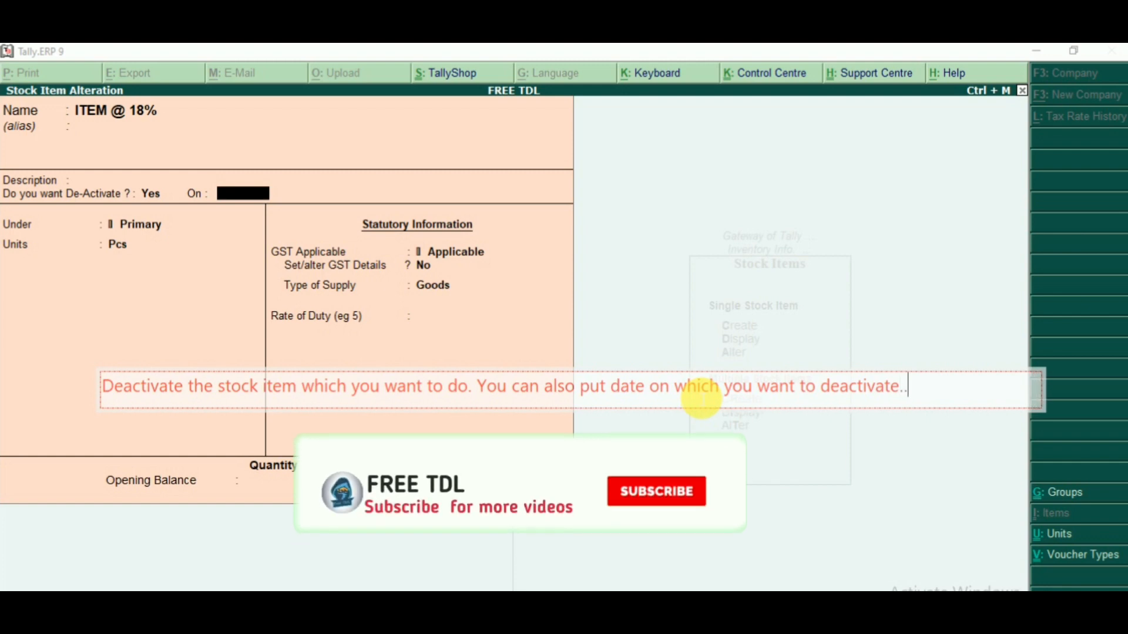
{"action": "type", "text": "....."}
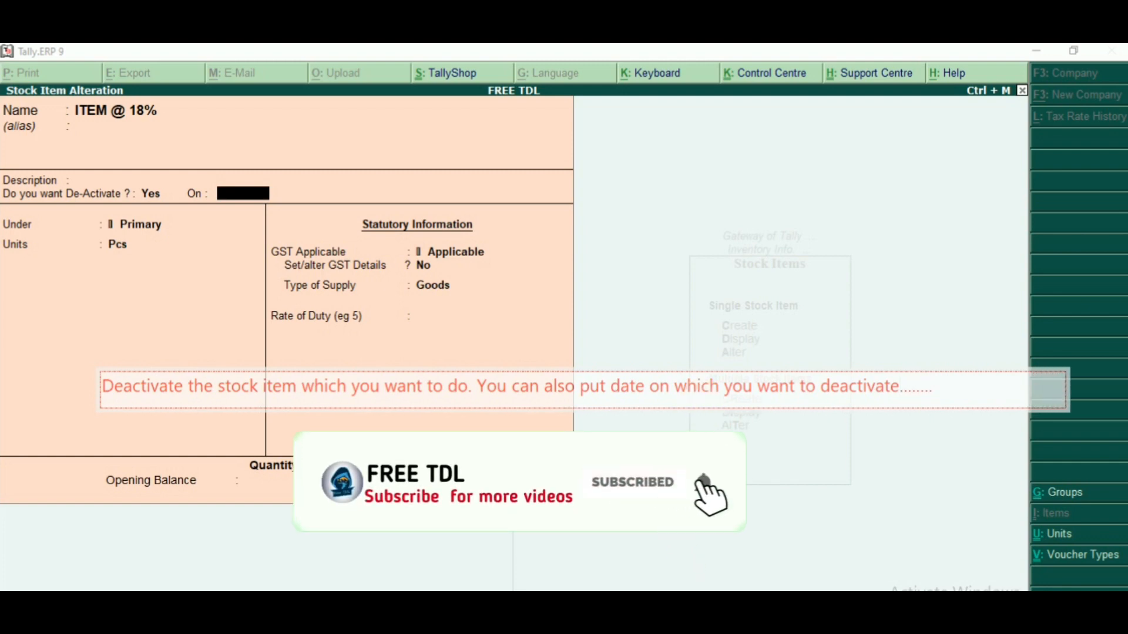
{"action": "key", "text": "Escape"}
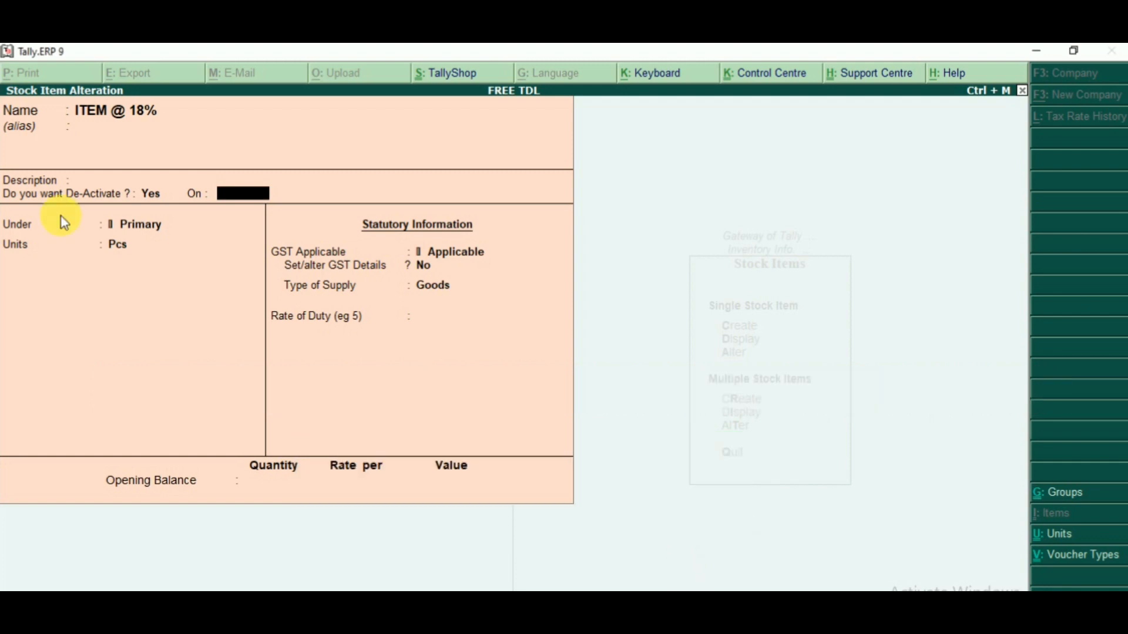
{"action": "left_click_drag", "start_coordinate": [1, 190], "coordinate": [13, 191]}
{"action": "mouse_move", "coordinate": [76, 226]}
{"action": "left_mouse_down"}
{"action": "mouse_move", "coordinate": [335, 188]}
{"action": "mouse_move", "coordinate": [368, 205]}
{"action": "left_mouse_up"}
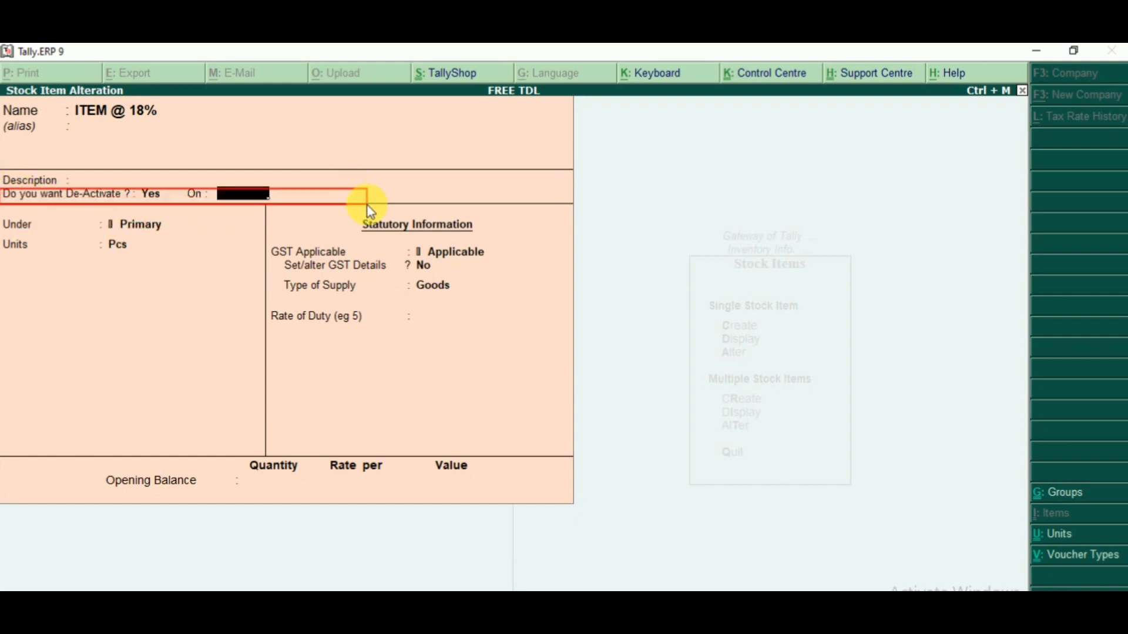
Set the de-activation date of ITEM @ 18% to 1-May-2019
{"action": "type", "text": "1.5.2019"}
{"action": "key", "text": "Return"}
{"action": "key", "text": "Return"}
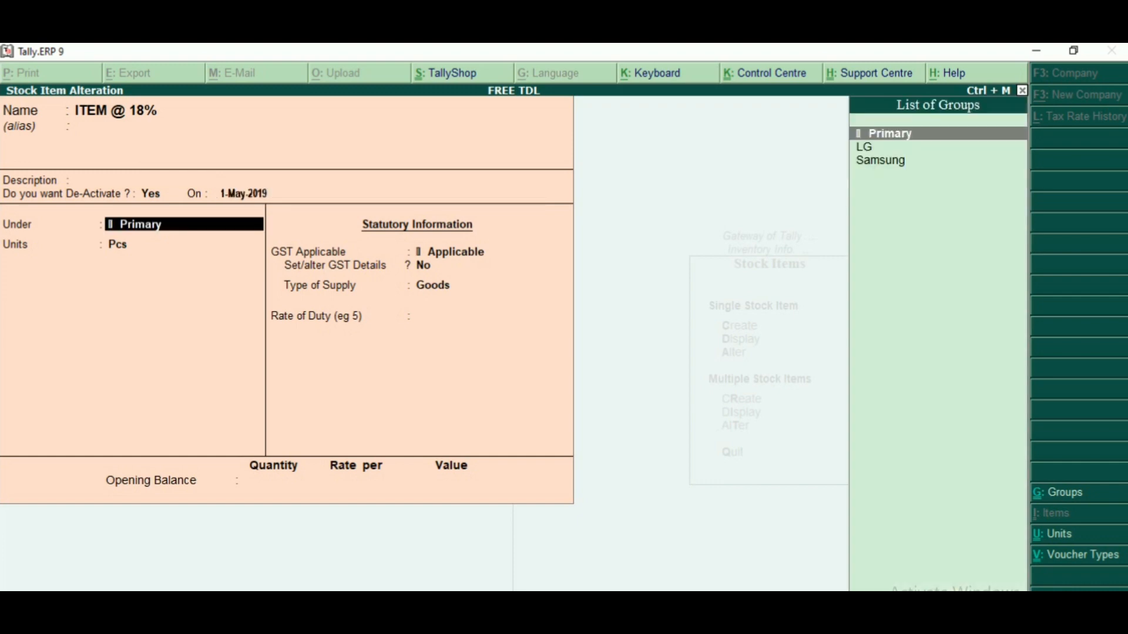
Keep the stock item's remaining details as they are, save the alteration, and return to the Gateway of Tally
{"action": "key", "text": "Return"}
{"action": "key", "text": "Return"}
{"action": "key", "text": "Return"}
{"action": "key", "text": "Return"}
{"action": "key", "text": "Return"}
{"action": "key", "text": "Return"}
{"action": "key", "text": "Return"}
{"action": "key", "text": "Return"}
{"action": "key", "text": "Escape"}
{"action": "key", "text": "Escape"}
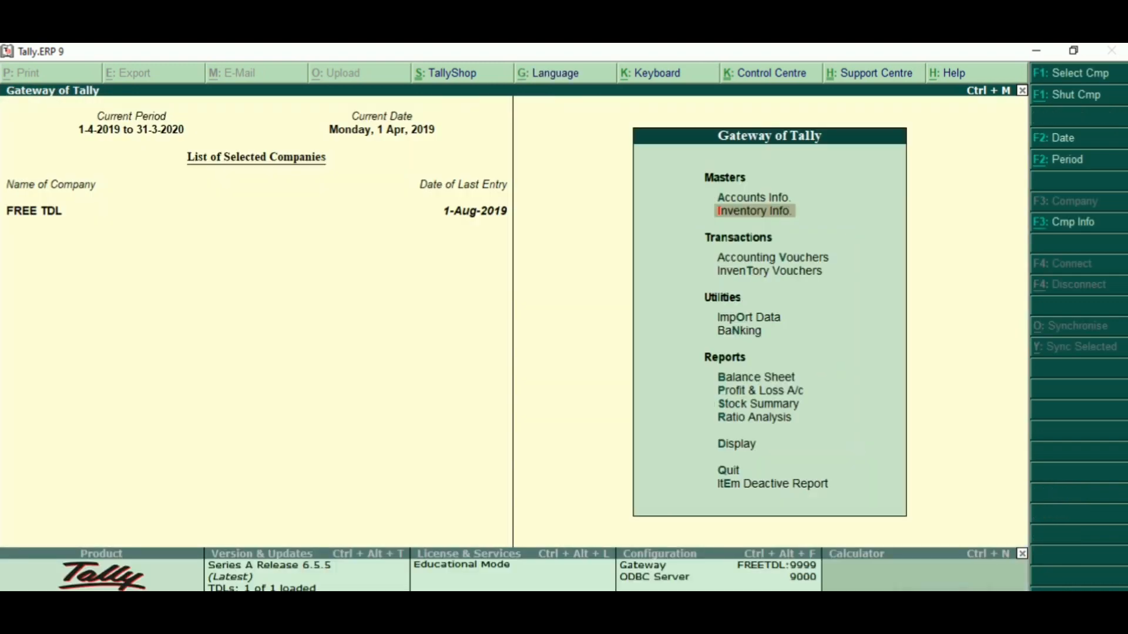
Start a new sales voucher with Cash as the party account, leaving the reference number blank and the buyer's details unfilled
{"action": "key", "text": "v"}
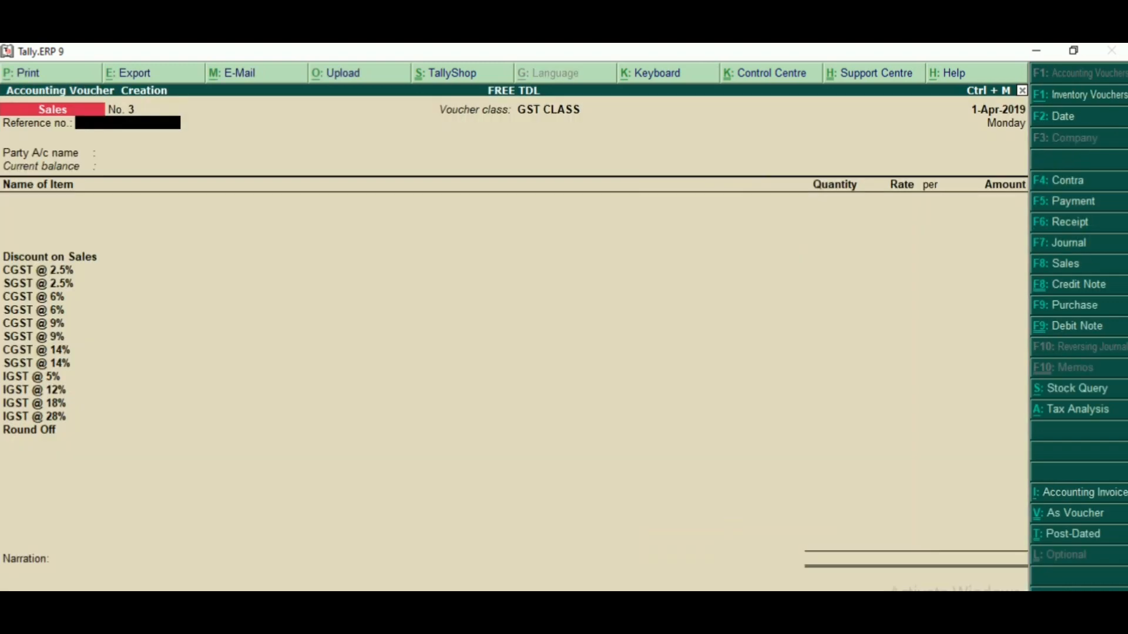
{"action": "key", "text": "Return"}
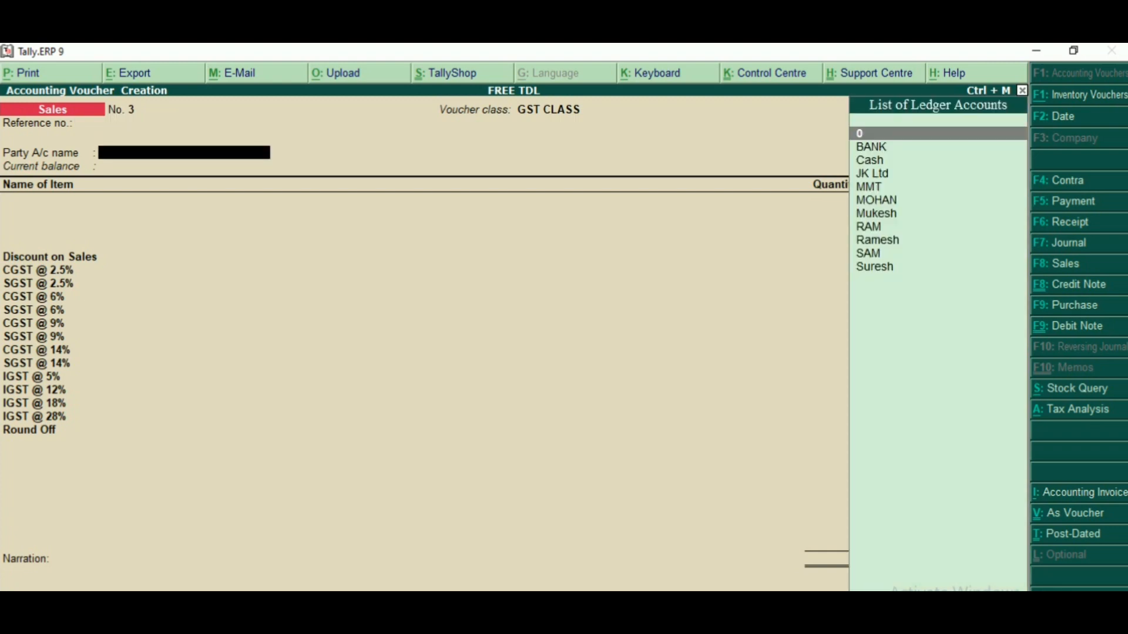
{"action": "type", "text": "c"}
{"action": "key", "text": "Return"}
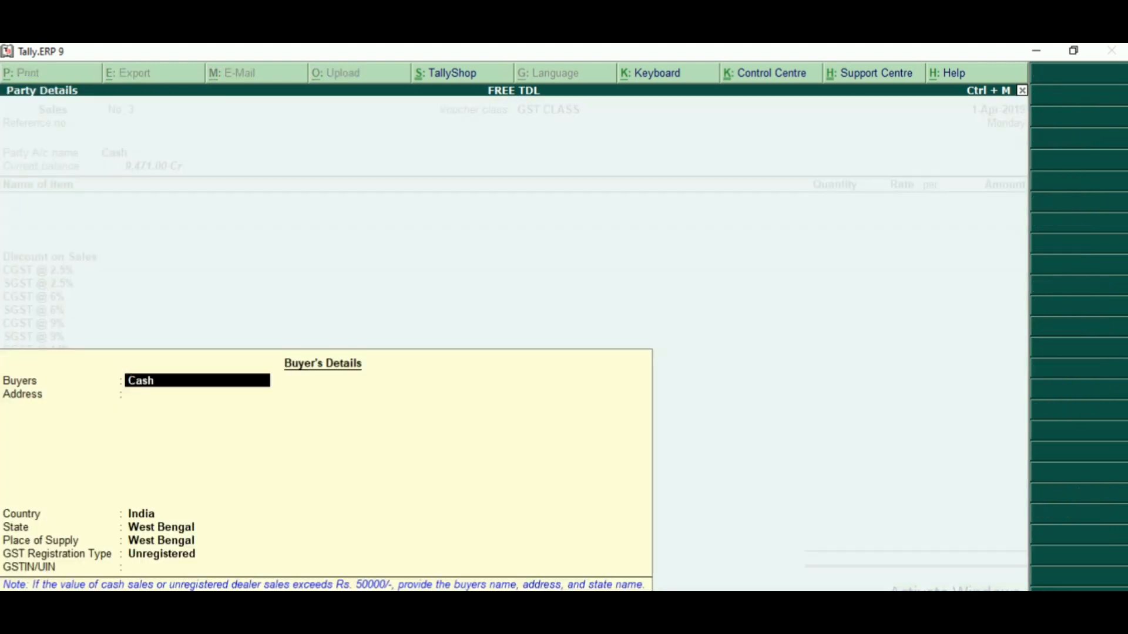
{"action": "key", "text": "Escape"}
Change the sales voucher's date to 1-5, keep Cash as the party, and advance to the stock item selection
{"action": "key", "text": "F2"}
{"action": "type", "text": "1-5"}
{"action": "key", "text": "Return"}
{"action": "key", "text": "Return"}
{"action": "key", "text": "Return"}
{"action": "key", "text": "Return"}
{"action": "key", "text": "Return"}
{"action": "key", "text": "Return"}
{"action": "key", "text": "Return"}
{"action": "key", "text": "Return"}
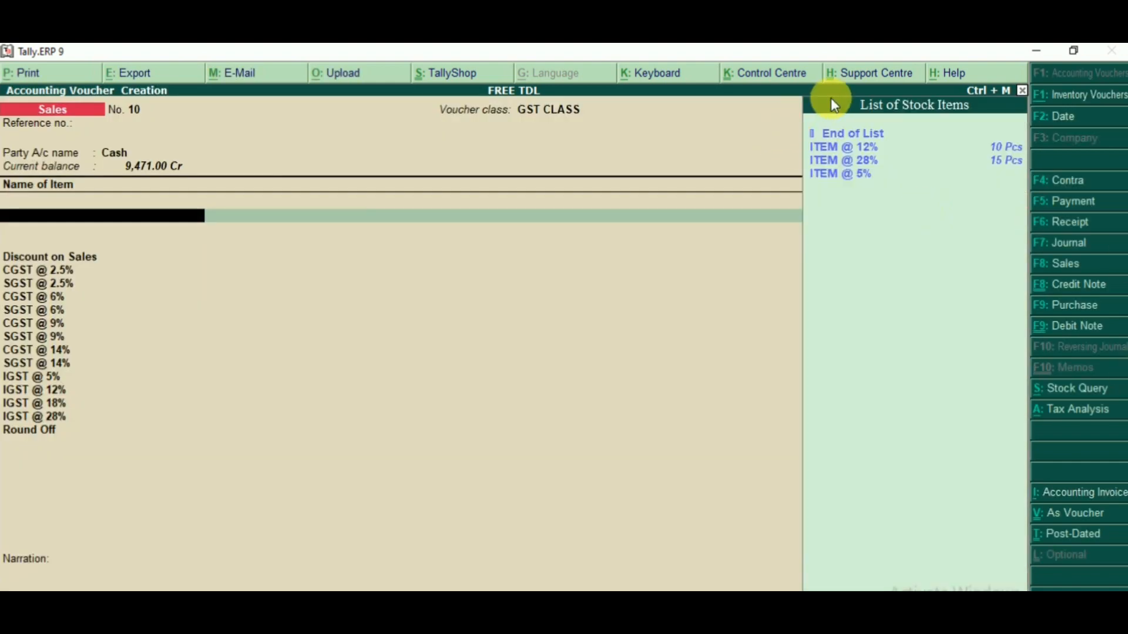
{"action": "mouse_move", "coordinate": [807, 121]}
{"action": "left_mouse_down"}
{"action": "mouse_move", "coordinate": [848, 183]}
{"action": "mouse_move", "coordinate": [908, 216]}
{"action": "mouse_move", "coordinate": [1032, 203]}
{"action": "mouse_move", "coordinate": [1052, 213]}
{"action": "mouse_move", "coordinate": [1035, 213]}
{"action": "left_mouse_up"}
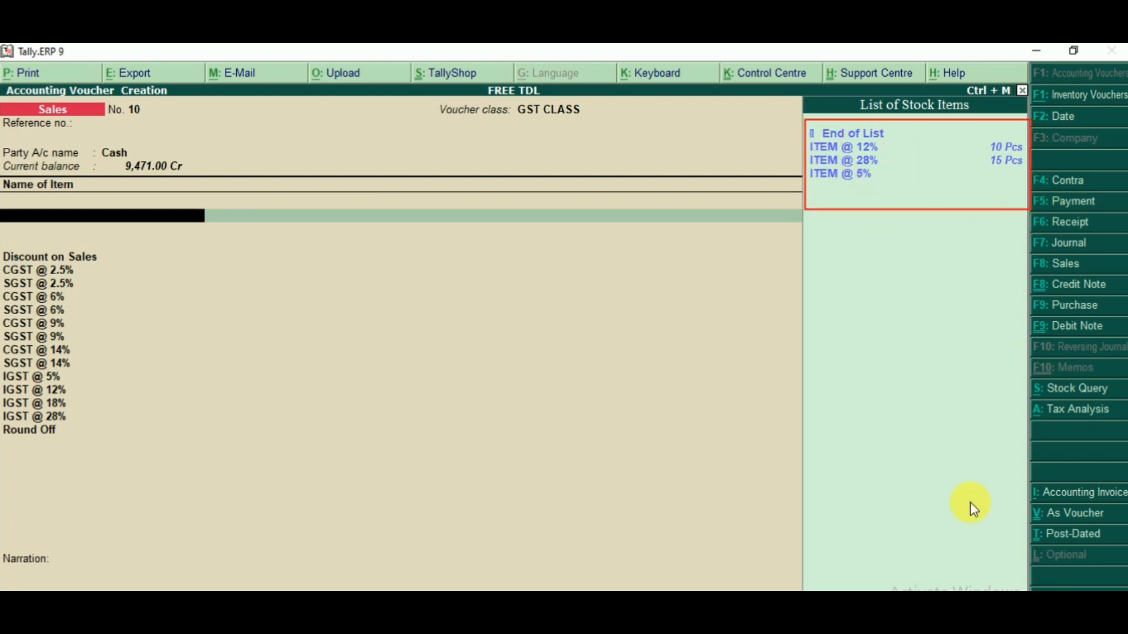
{"action": "left_click", "coordinate": [754, 360]}
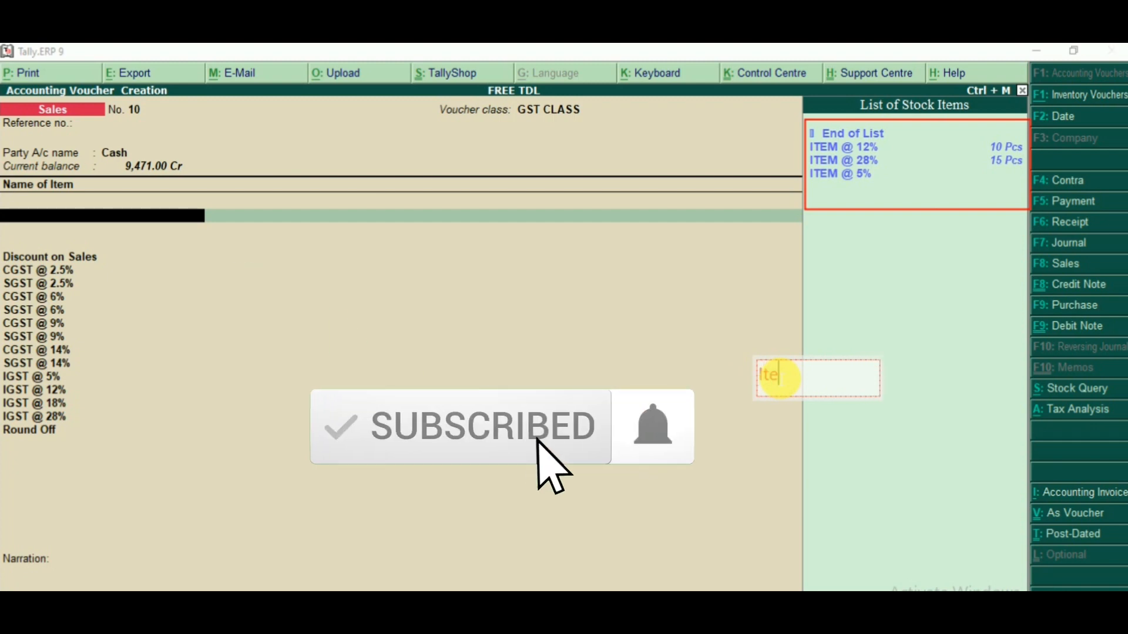
{"action": "type", "text": "Item"}
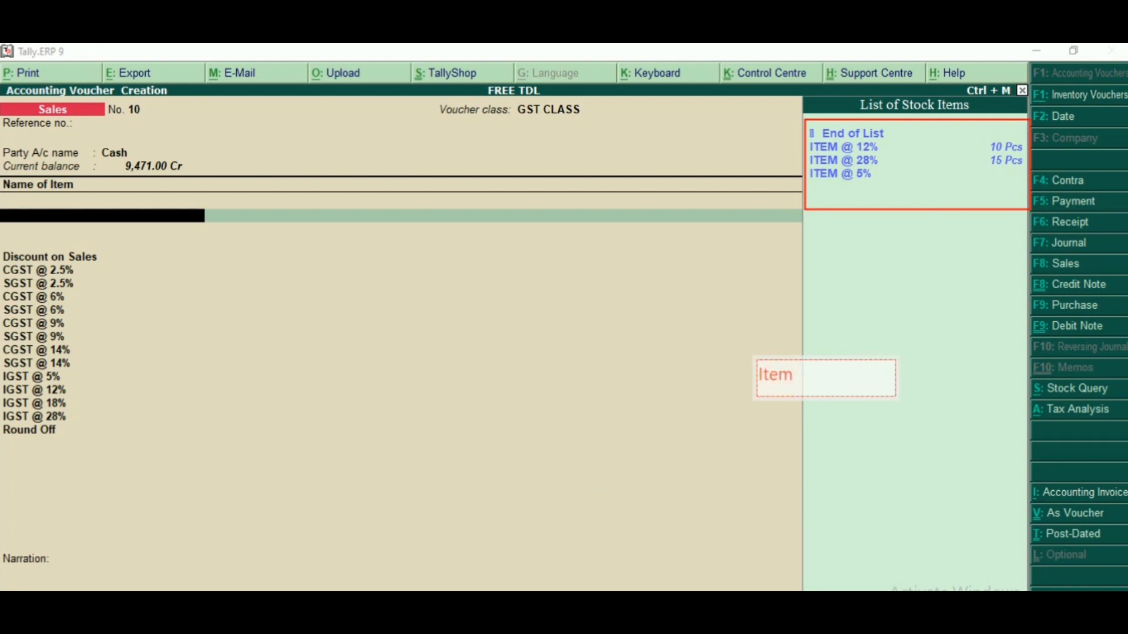
{"action": "type", "text": " @ 18"}
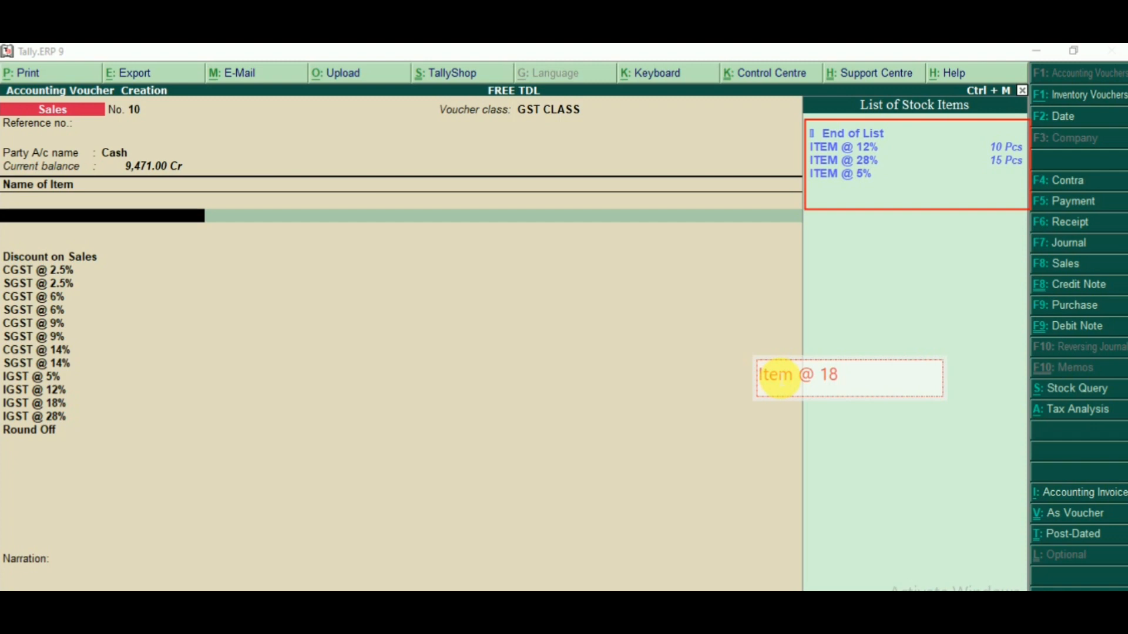
{"action": "type", "text": "% is "}
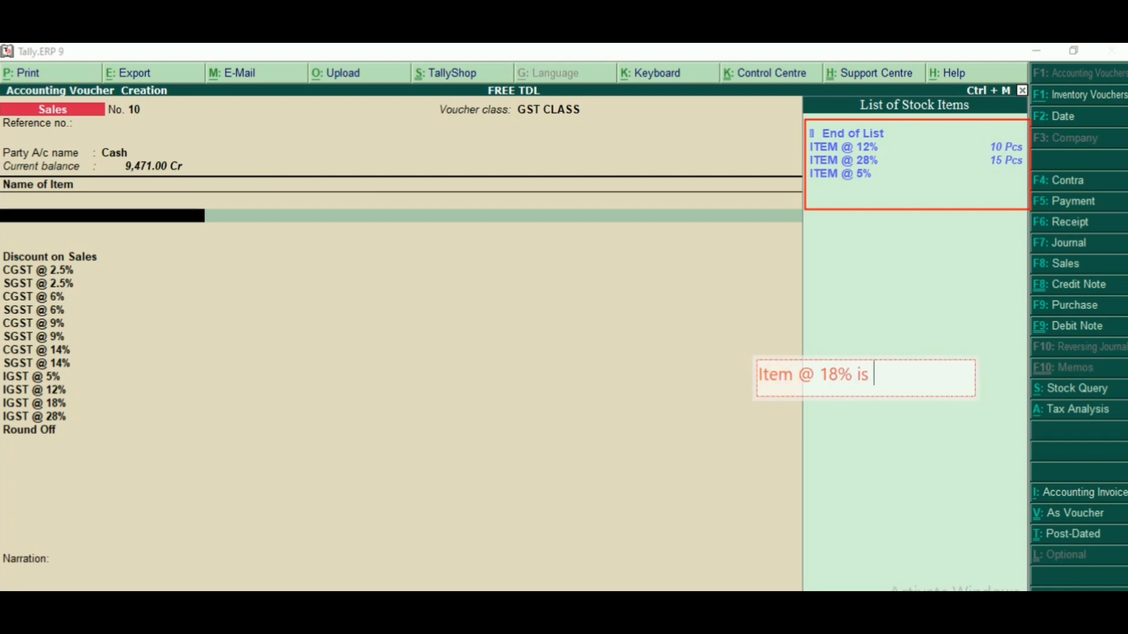
{"action": "type", "text": "deac"}
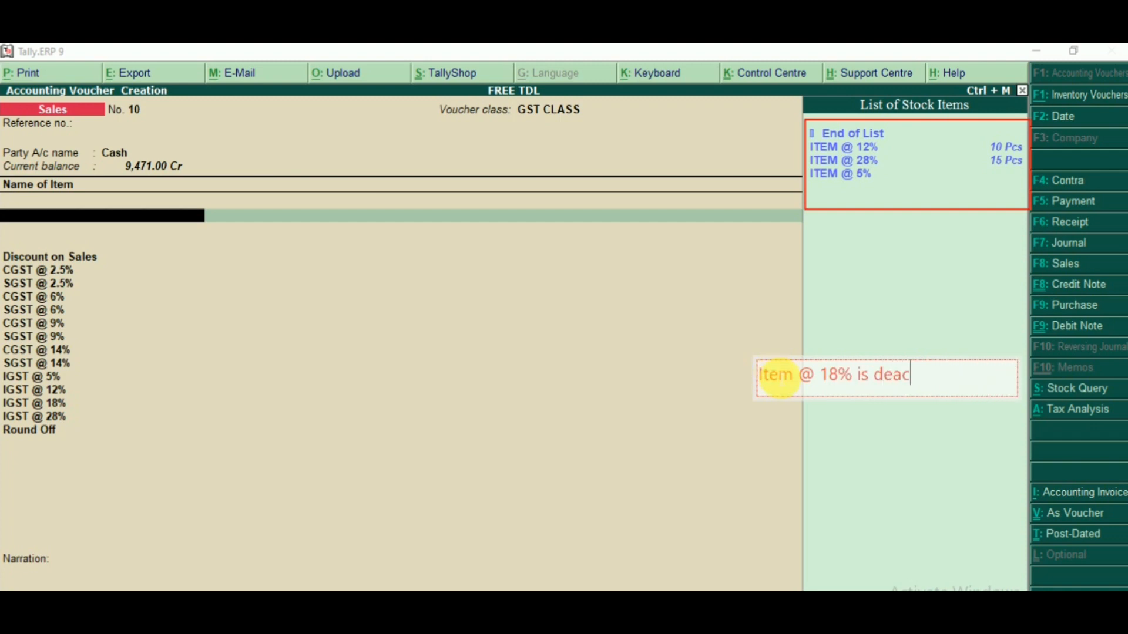
{"action": "type", "text": "tivated"}
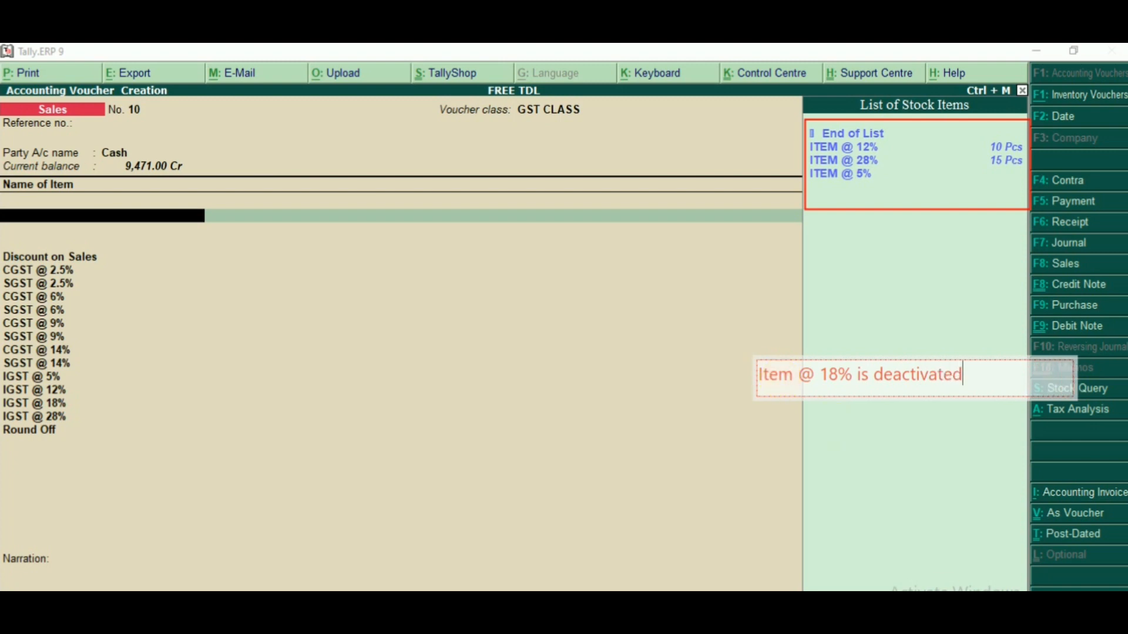
{"action": "key", "text": "Escape"}
{"action": "key", "text": "alt+Tab"}
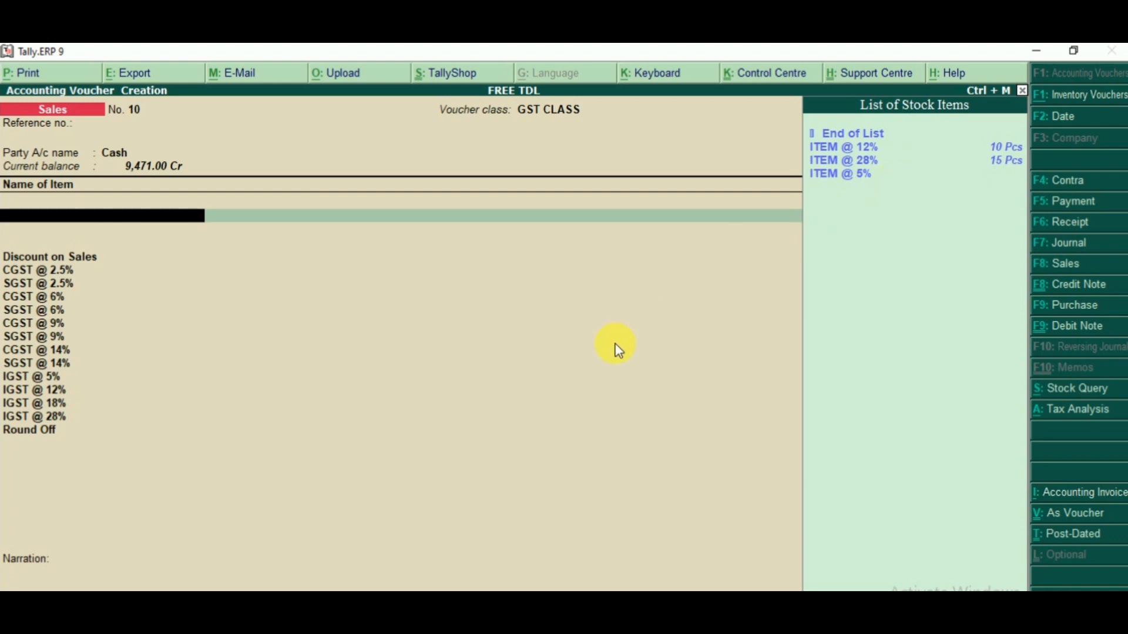
Abandon the unsaved sales voucher and open the Item Deactive Report from the Gateway of Tally
{"action": "key", "text": "Escape"}
{"action": "key", "text": "y"}
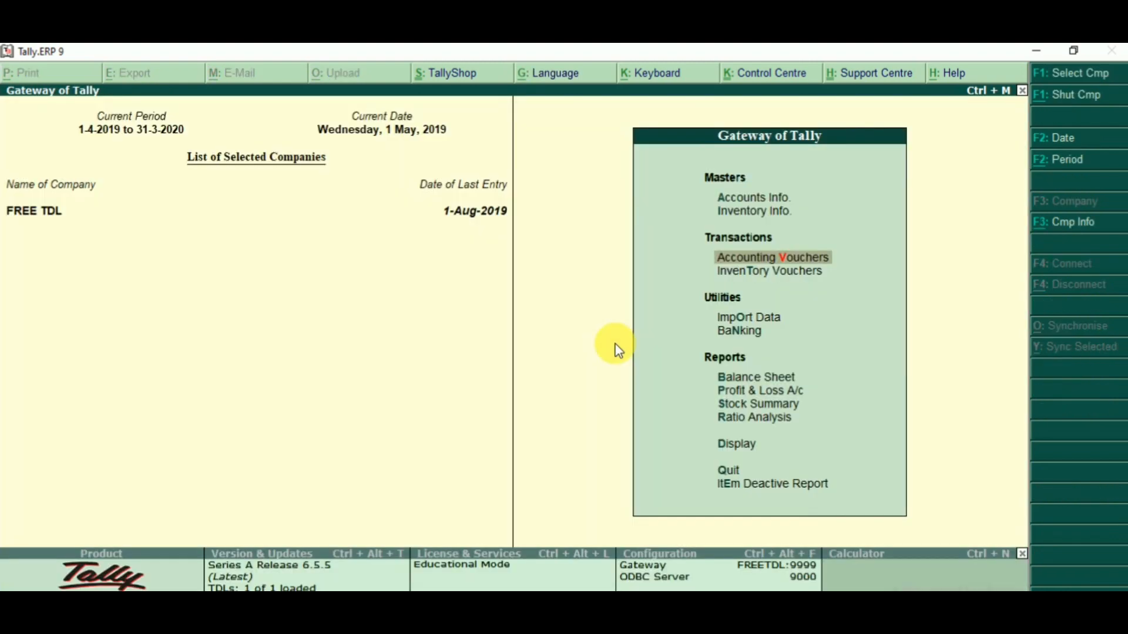
{"action": "key", "text": "Down"}
{"action": "key", "text": "Down"}
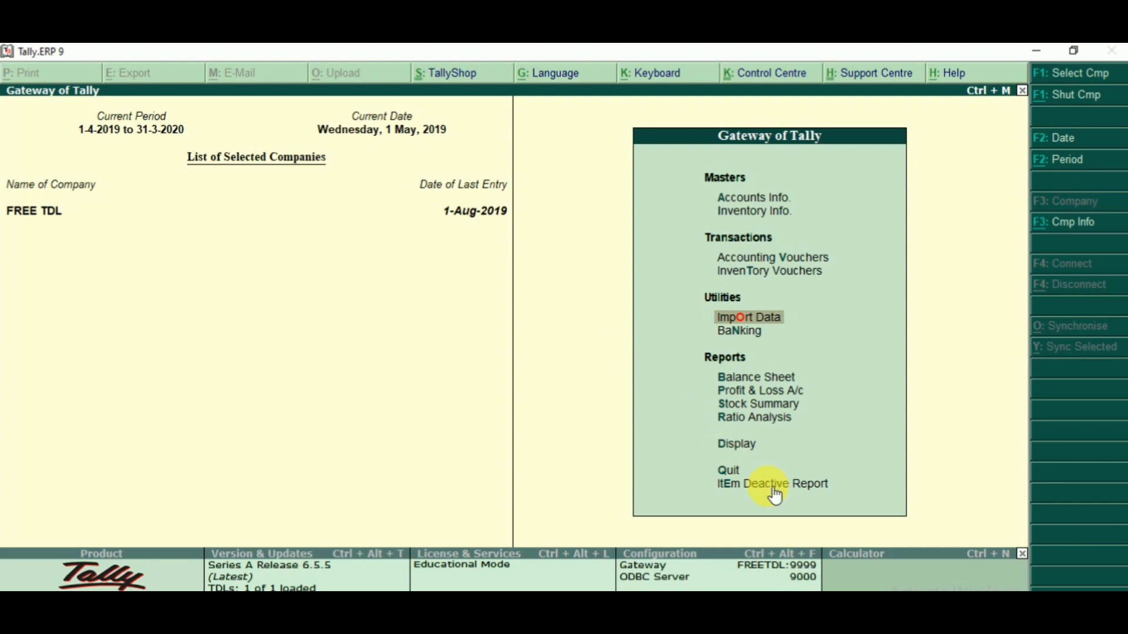
{"action": "mouse_move", "coordinate": [708, 478]}
{"action": "left_mouse_down"}
{"action": "mouse_move", "coordinate": [801, 504]}
{"action": "mouse_move", "coordinate": [853, 503]}
{"action": "left_mouse_up"}
{"action": "key", "text": "Escape"}
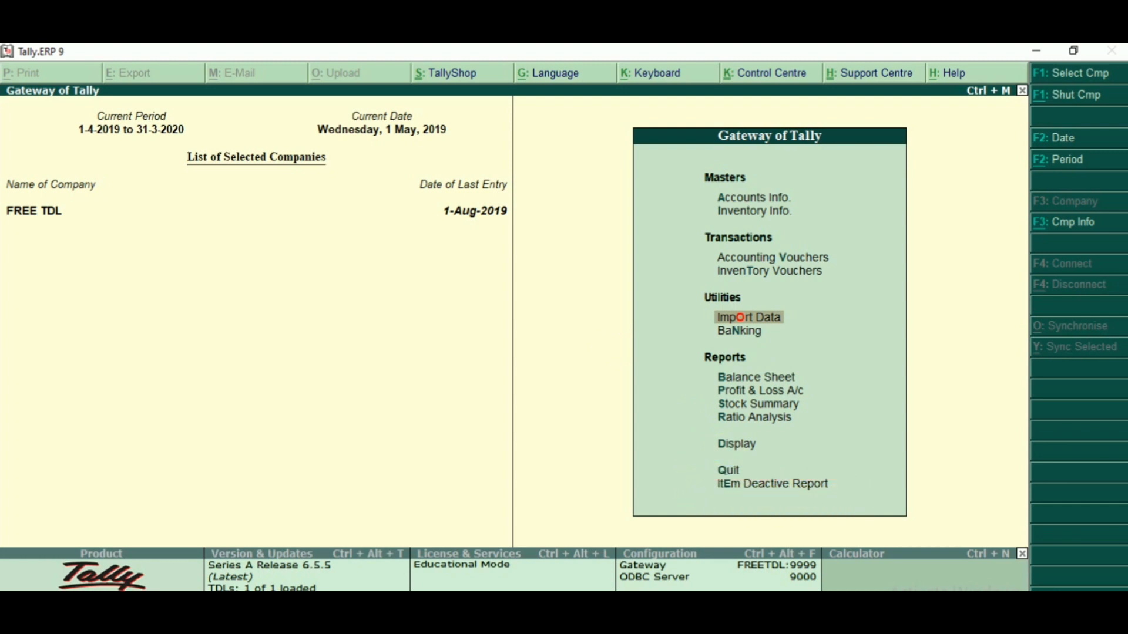
{"action": "key", "text": "Up"}
{"action": "key", "text": "Up"}
{"action": "key", "text": "Up"}
{"action": "key", "text": "Up"}
{"action": "key", "text": "Up"}
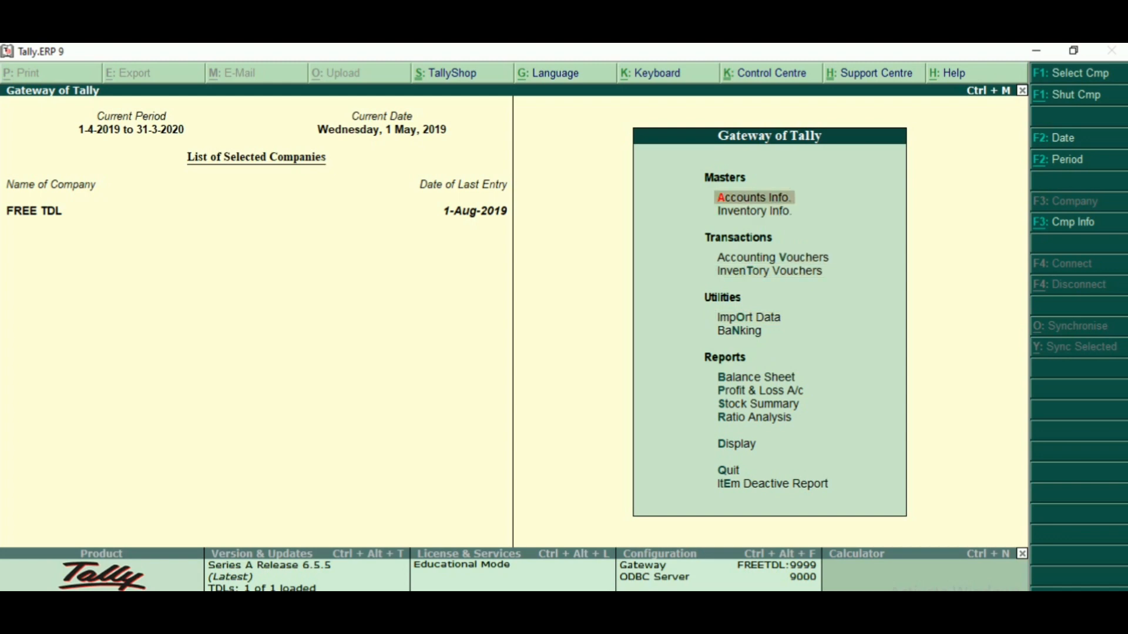
{"action": "key", "text": "Return"}
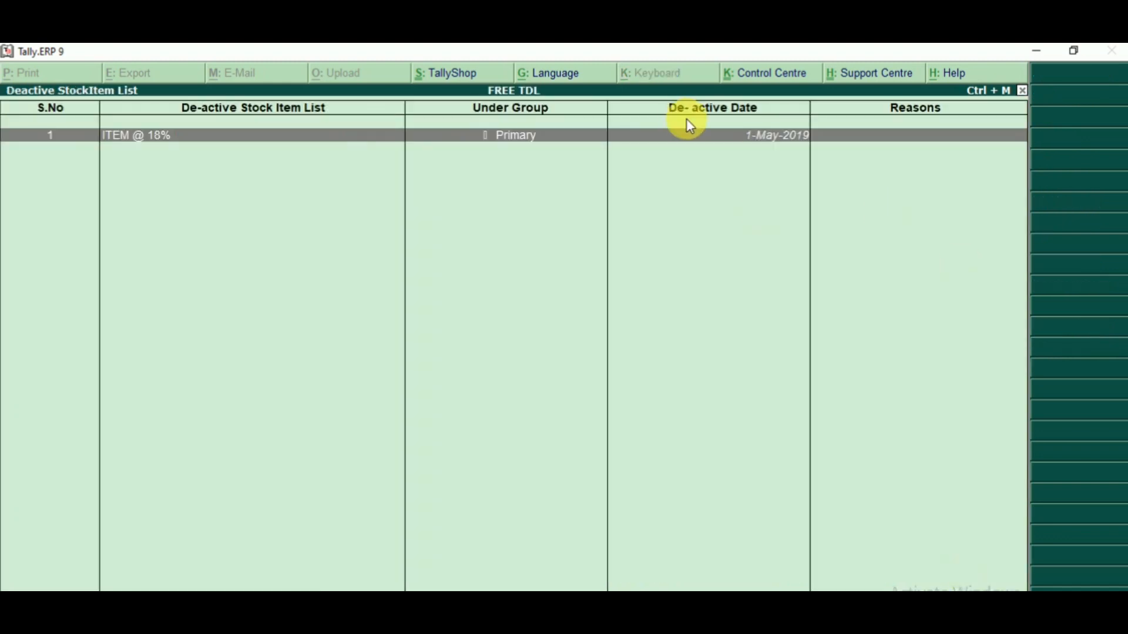
{"action": "left_click_drag", "start_coordinate": [648, 98], "coordinate": [815, 180]}
{"action": "left_click_drag", "start_coordinate": [172, 100], "coordinate": [335, 118]}
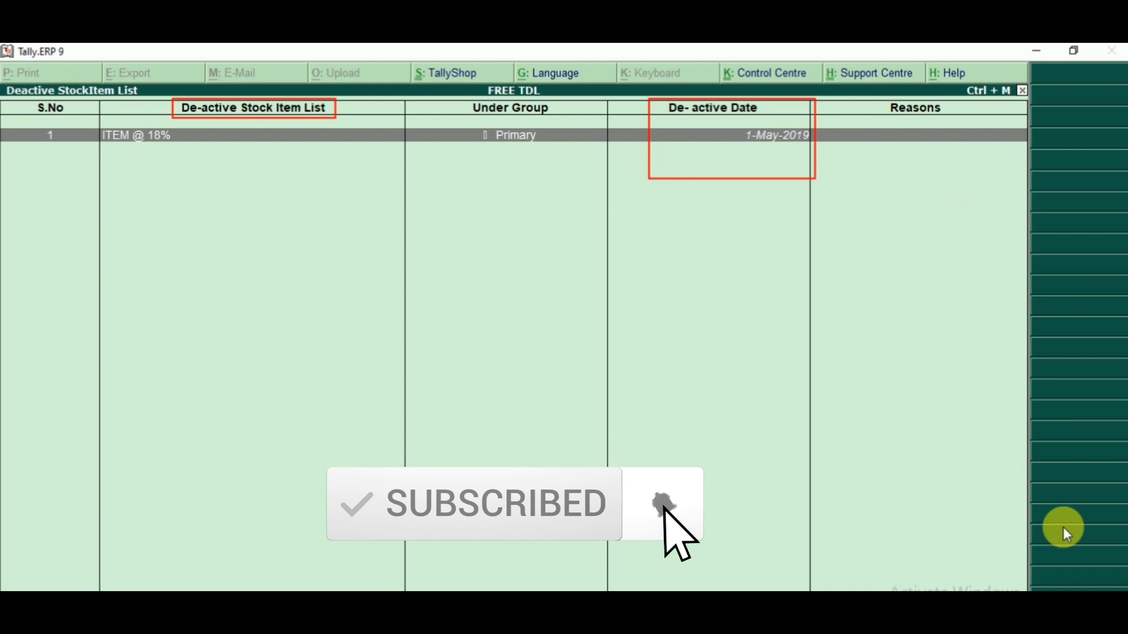
{"action": "key", "text": "Escape"}
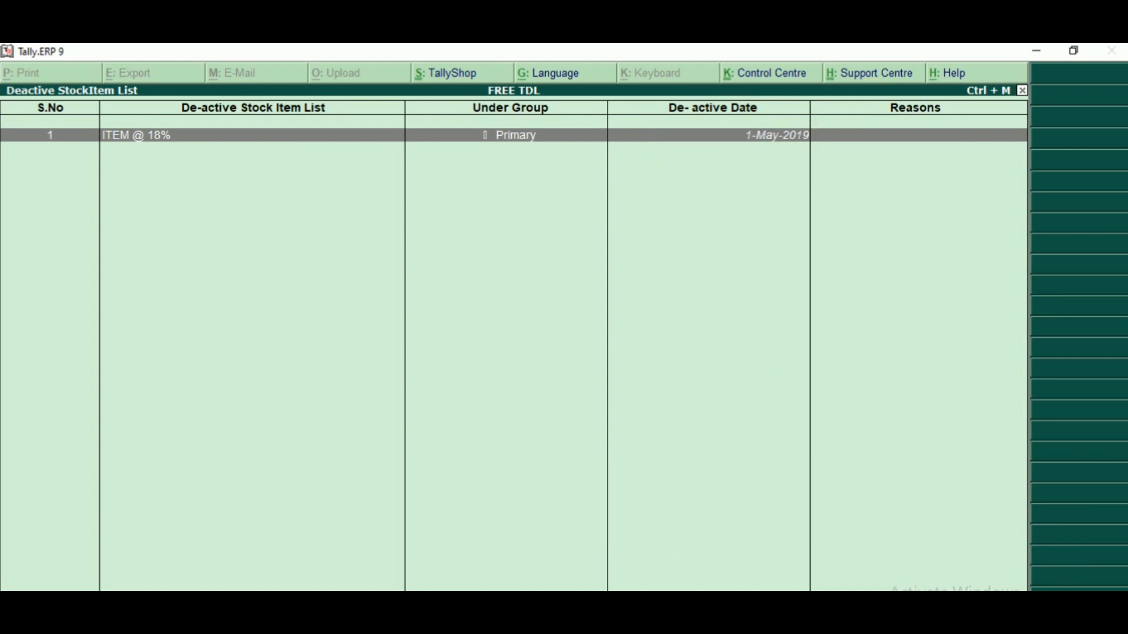
Open ITEM @ 18% from the report, set its de-activation option to No, and save the alteration
{"action": "key", "text": "Return"}
{"action": "key", "text": "Return"}
{"action": "key", "text": "Return"}
{"action": "key", "text": "Return"}
{"action": "key", "text": "n"}
{"action": "key", "text": "Return"}
{"action": "key", "text": "ctrl+a"}
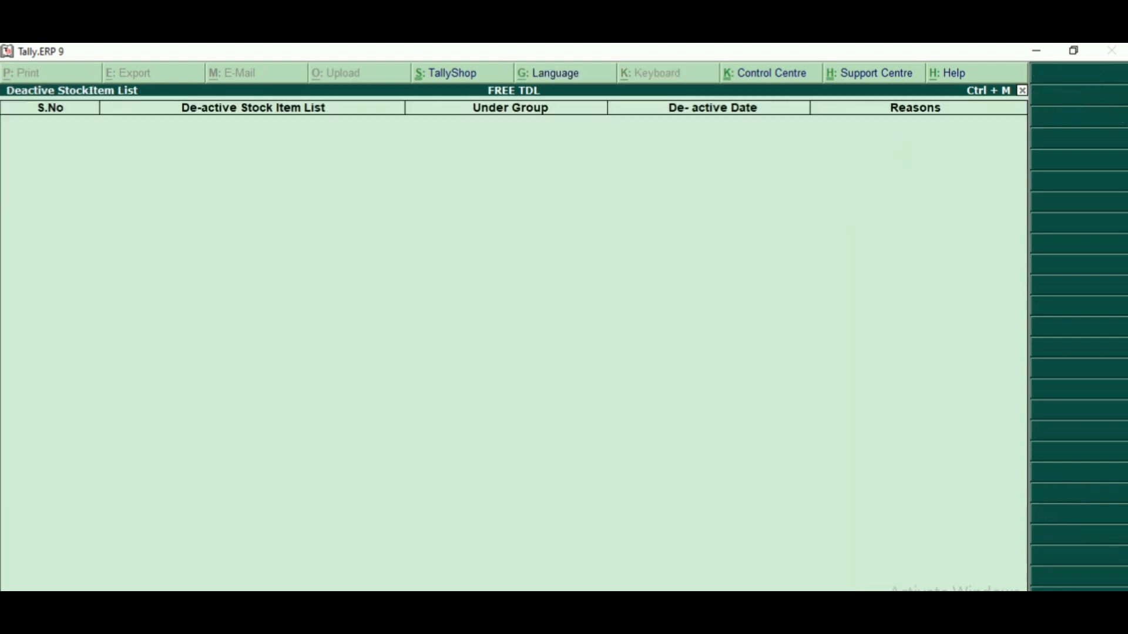
Leave the Deactive StockItem List and open a new sales voucher from the Gateway of Tally
{"action": "key", "text": "Escape"}
{"action": "key", "text": "Up"}
{"action": "key", "text": "Up"}
{"action": "key", "text": "Up"}
{"action": "key", "text": "Up"}
{"action": "key", "text": "Up"}
{"action": "key", "text": "Up"}
{"action": "key", "text": "Up"}
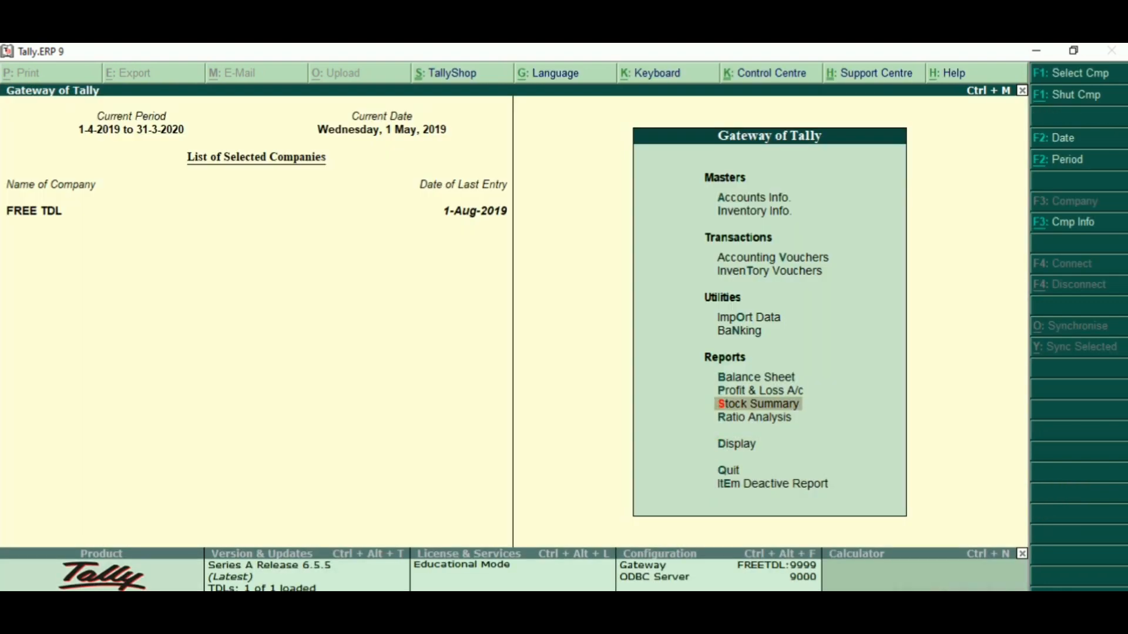
{"action": "key", "text": "Up"}
{"action": "key", "text": "Up"}
{"action": "key", "text": "Up"}
{"action": "key", "text": "Return"}
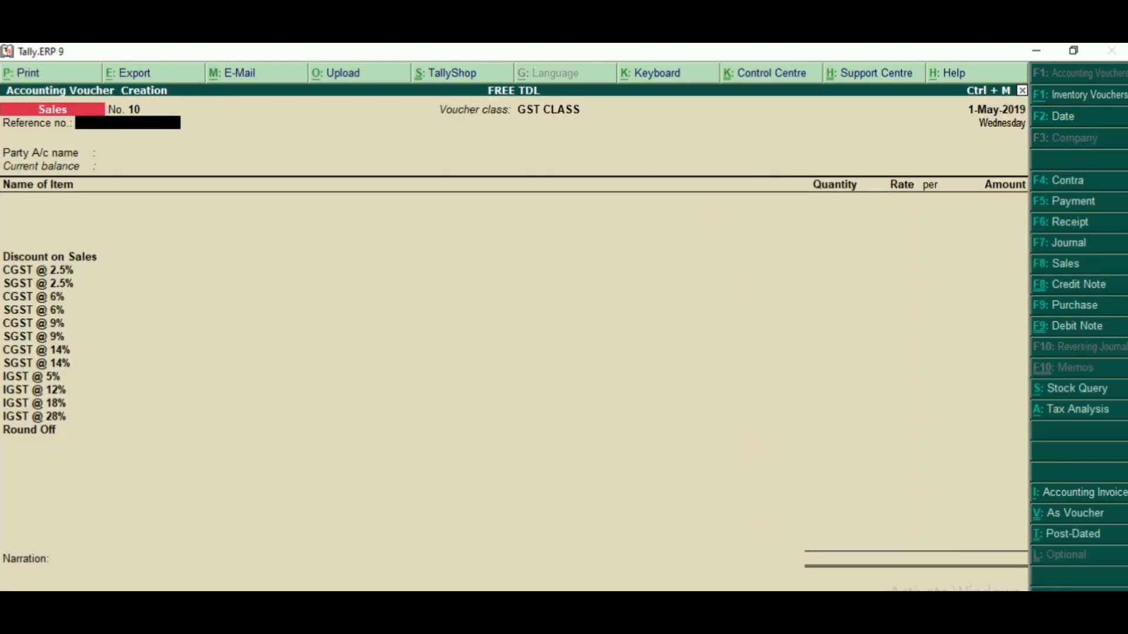
Enter Cash as the party account, leaving the reference number and buyer's details blank, and advance to the stock item list
{"action": "key", "text": "Return"}
{"action": "type", "text": "c"}
{"action": "key", "text": "Return"}
{"action": "key", "text": "Return"}
{"action": "key", "text": "Return"}
{"action": "key", "text": "Return"}
{"action": "key", "text": "Return"}
{"action": "key", "text": "Return"}
{"action": "key", "text": "Return"}
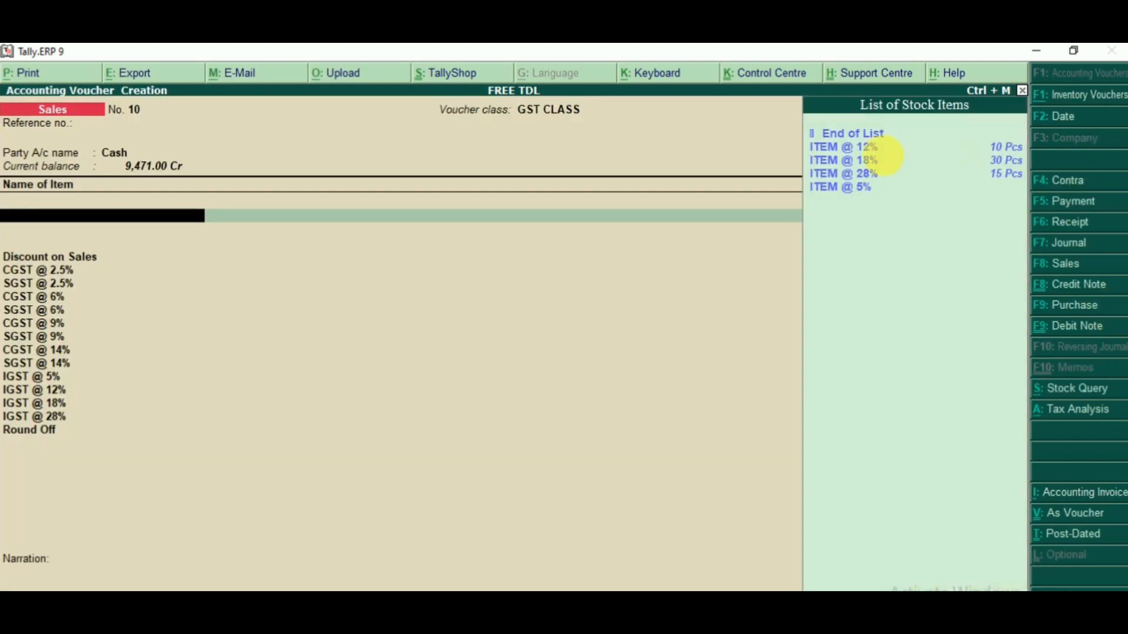
{"action": "left_click", "coordinate": [805, 153]}
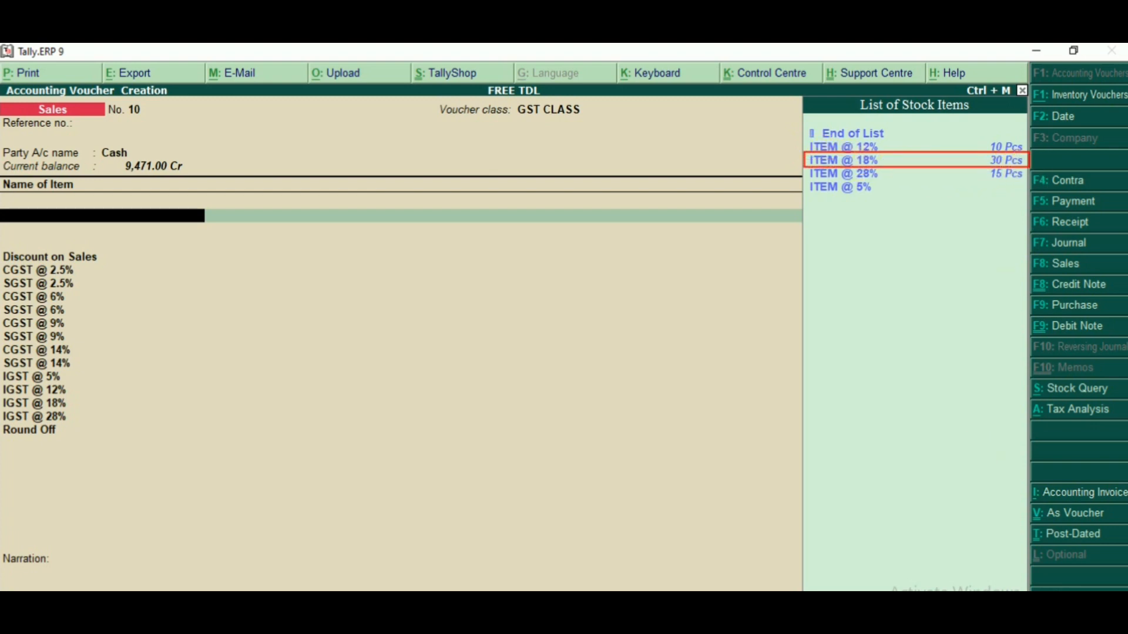
Select ITEM @ 18% as the sales voucher's stock item
{"action": "key", "text": "Up"}
{"action": "key", "text": "Down"}
{"action": "key", "text": "Down"}
{"action": "key", "text": "Return"}
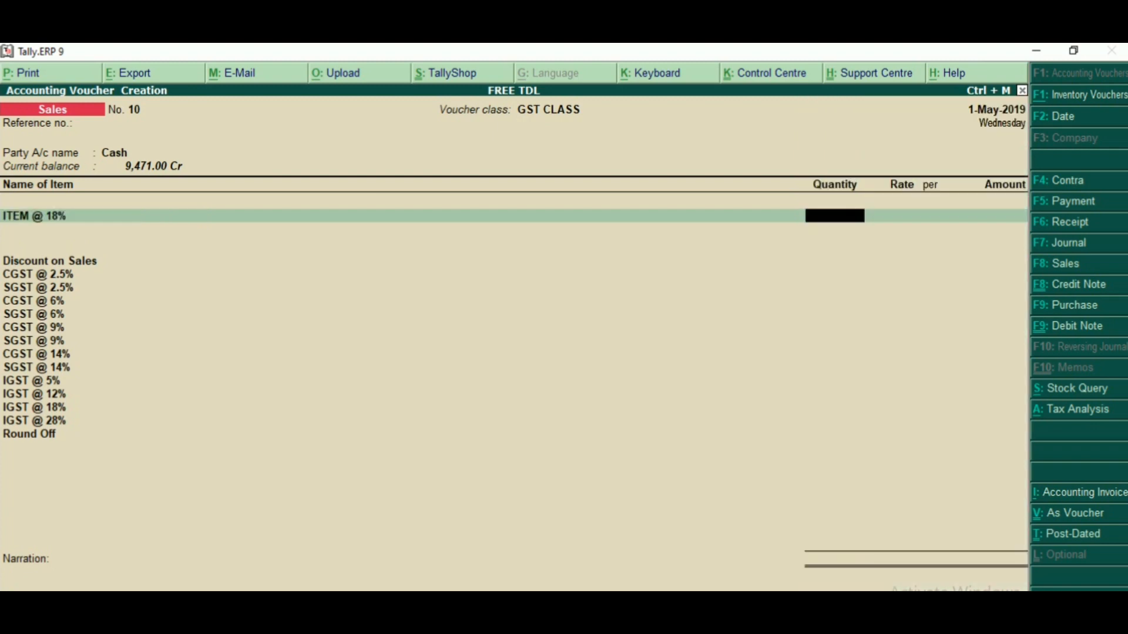
Change the voucher's stock item to ITEM @ 12% and open its master for alteration
{"action": "key", "text": "BackSpace"}
{"action": "key", "text": "Up"}
{"action": "key", "text": "Return"}
{"action": "key", "text": "BackSpace"}
{"action": "key", "text": "ctrl+Return"}
Set De-Activate to Yes for ITEM @ 12% with the date 1.4, and save the stock item
{"action": "key", "text": "Return"}
{"action": "key", "text": "Return"}
{"action": "key", "text": "Return"}
{"action": "type", "text": "y1."}
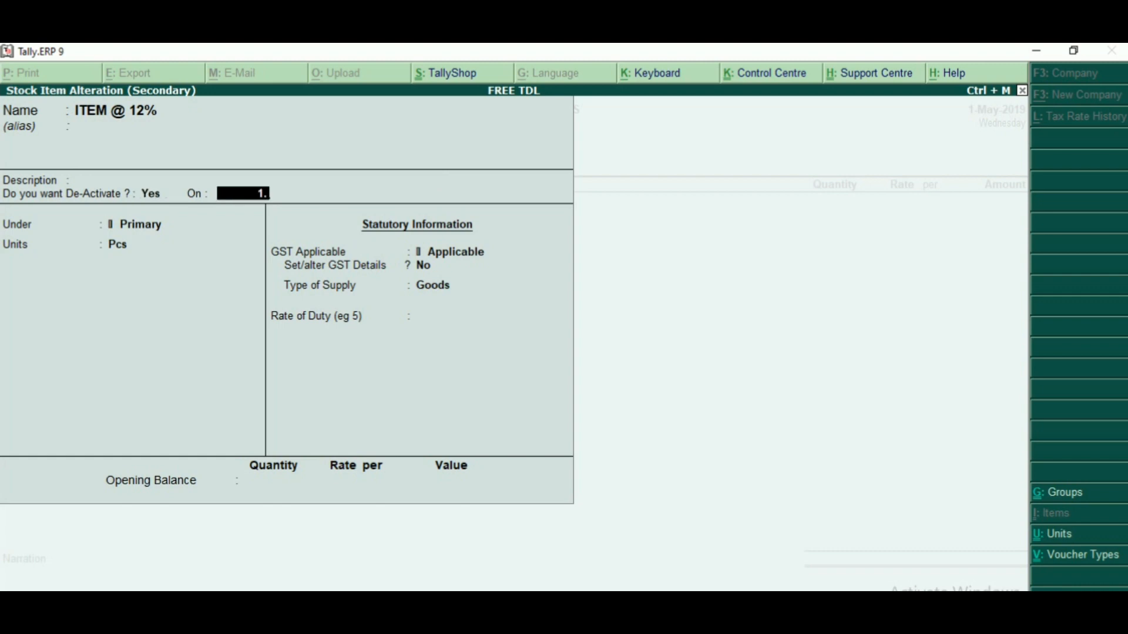
{"action": "type", "text": "4"}
{"action": "key", "text": "Return"}
{"action": "key", "text": "ctrl+a"}
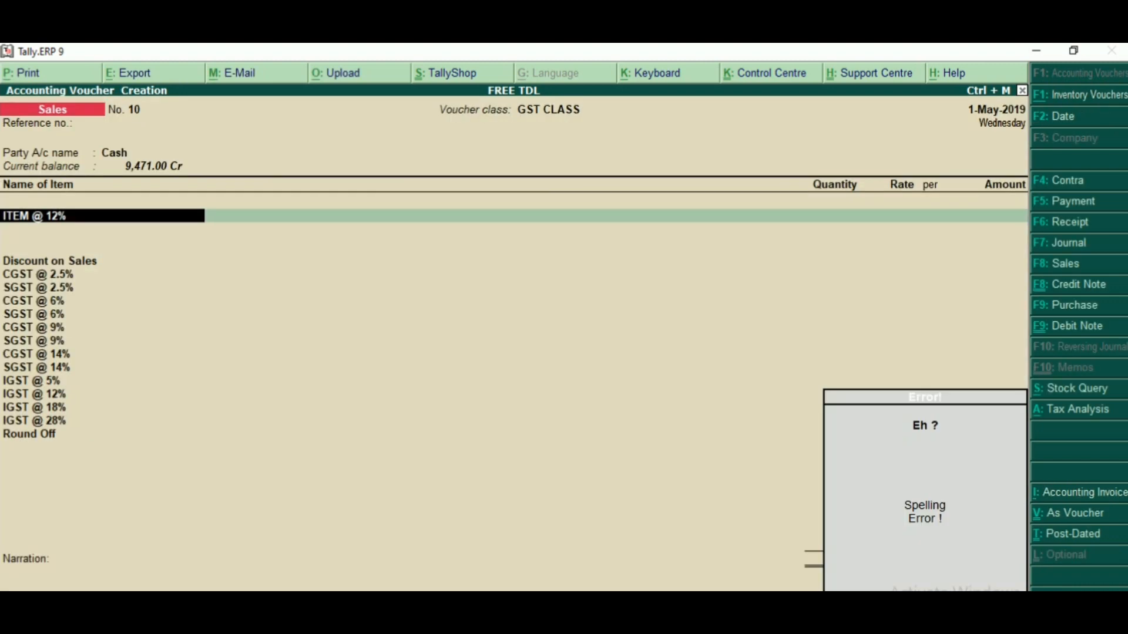
Check the voucher's stock item list for ITEM @ 12%, and quit the voucher without saving
{"action": "key", "text": "Down"}
{"action": "key", "text": "Down"}
{"action": "key", "text": "Down"}
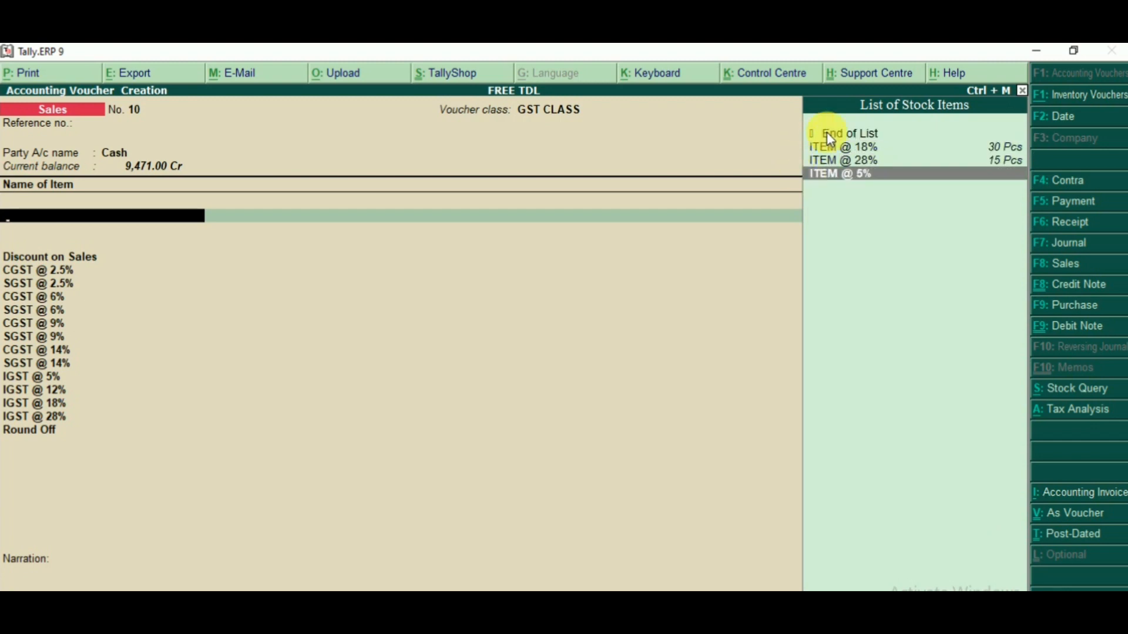
{"action": "left_click_drag", "start_coordinate": [893, 138], "coordinate": [777, 237]}
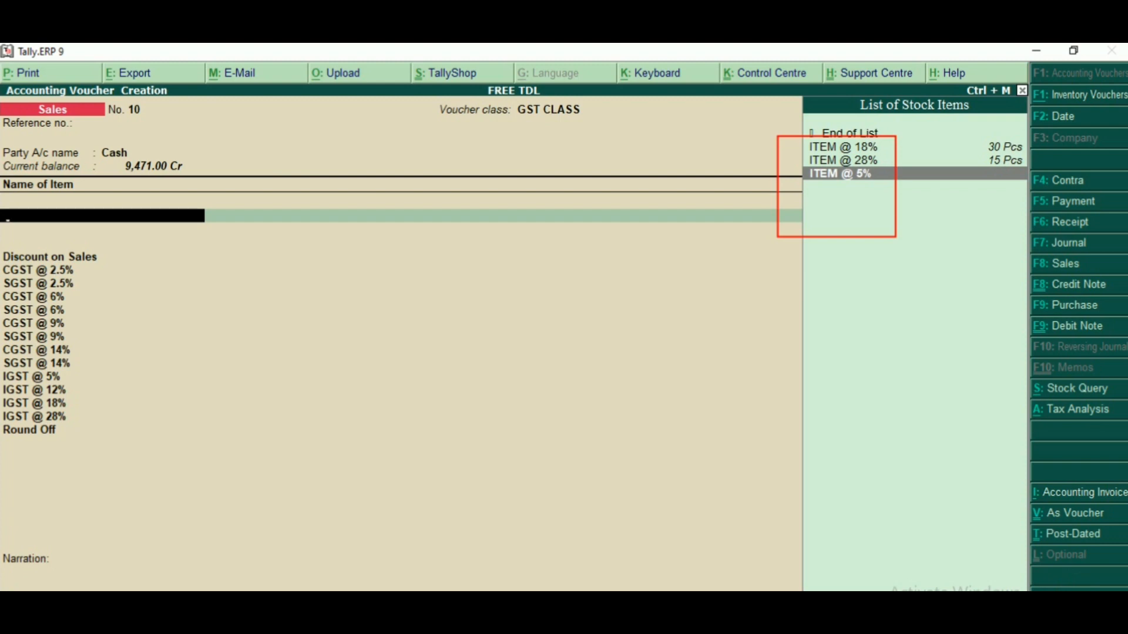
{"action": "key", "text": "Escape"}
{"action": "key", "text": "y"}
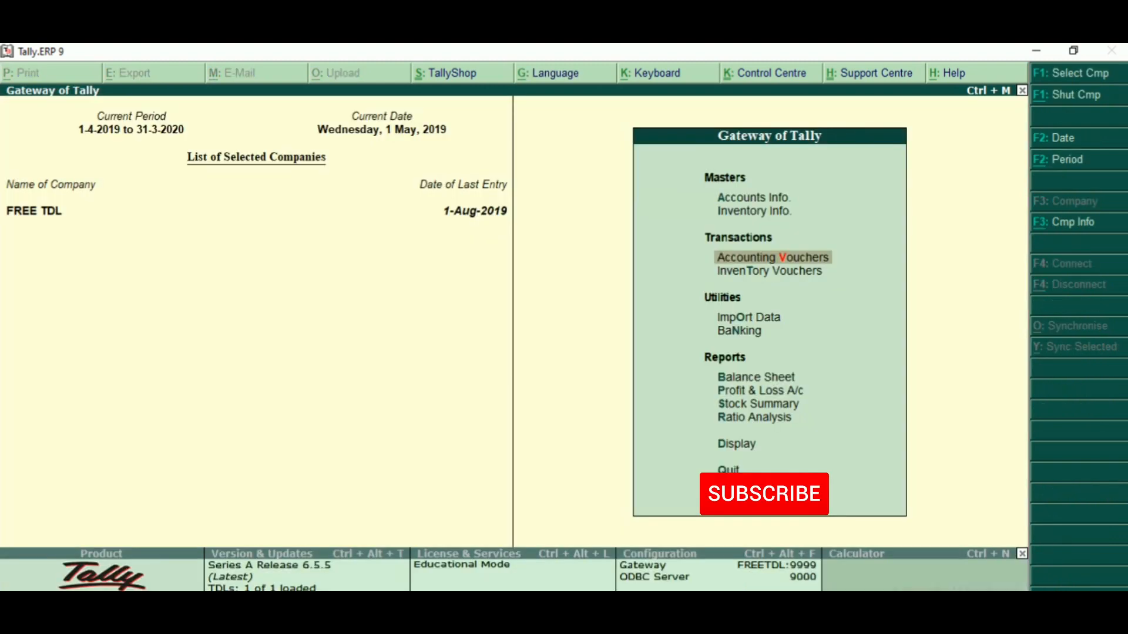